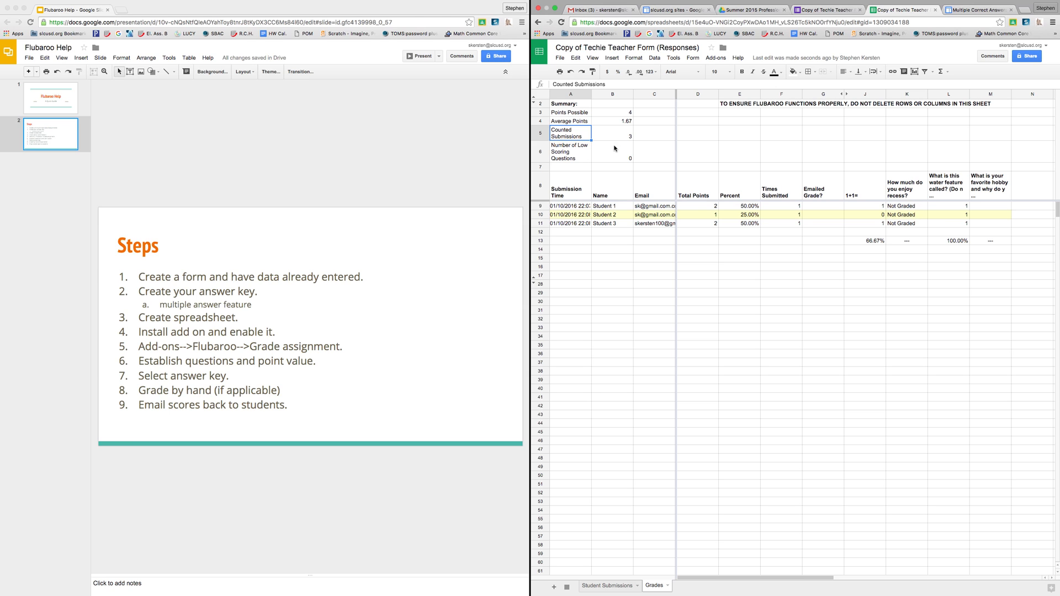
Step: Review the formulas in cells B6, A8, J13 and M8, then bring up the installed add-ons list
left_click(617, 150)
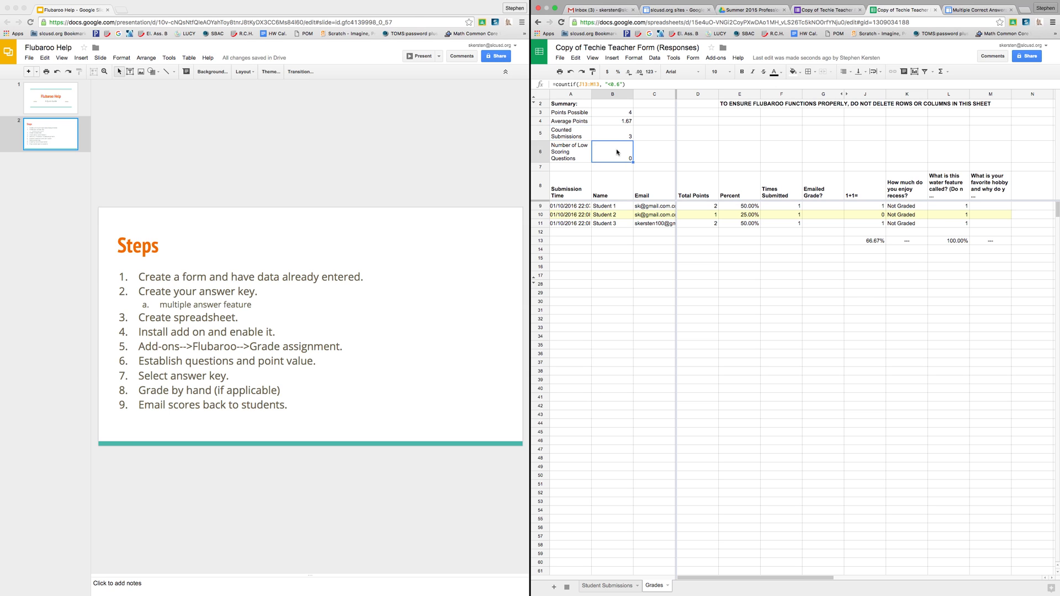
left_click(573, 193)
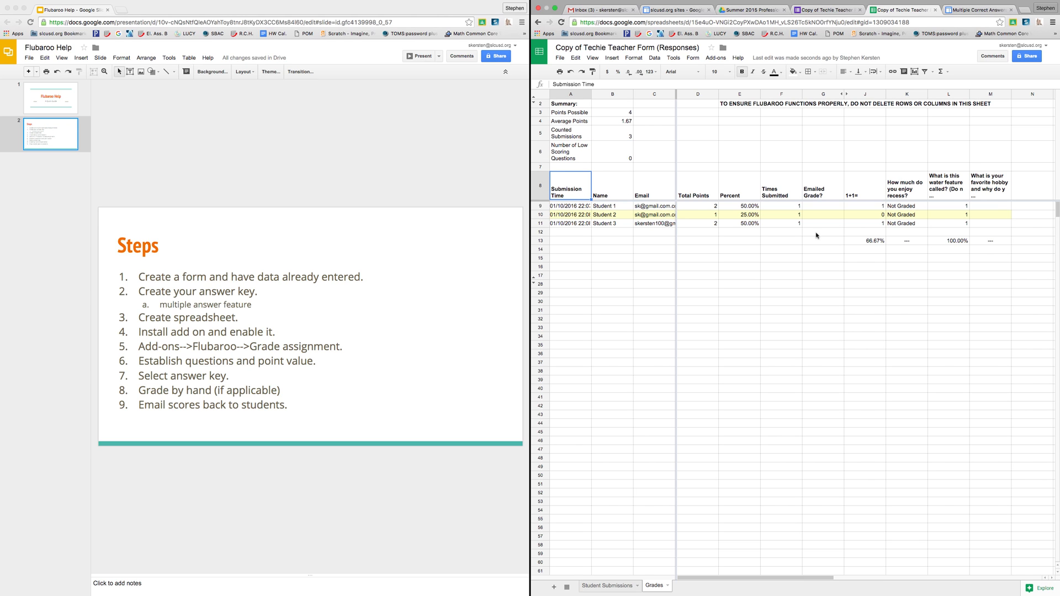
left_click(872, 241)
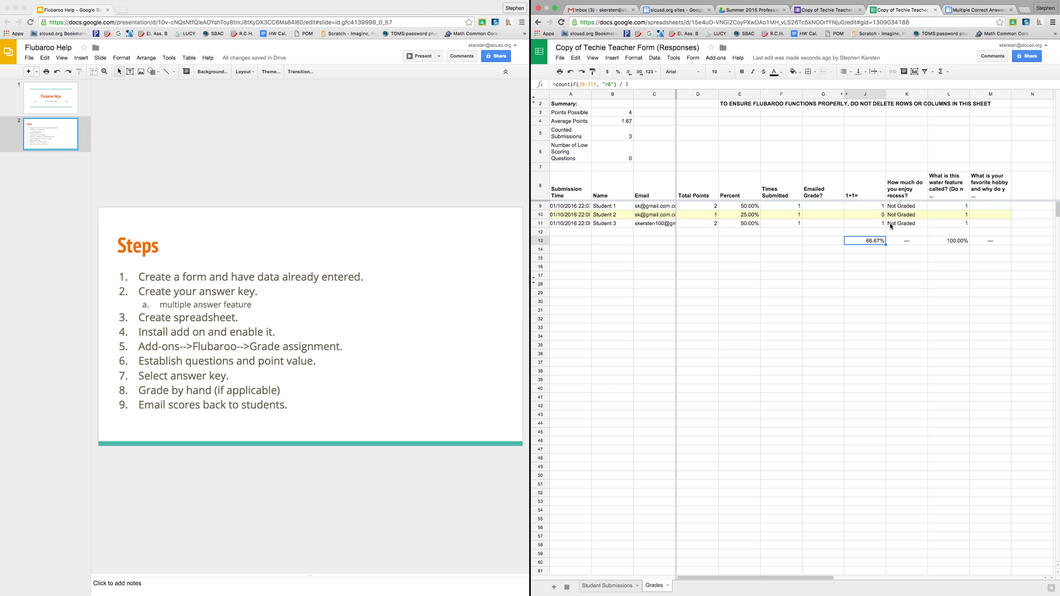
left_click(988, 184)
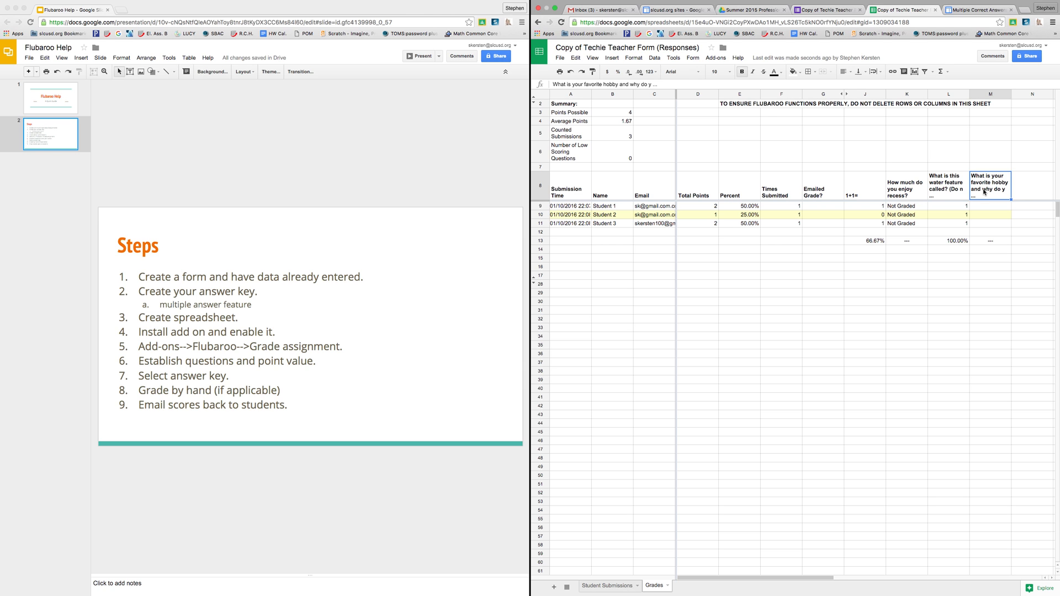
left_click(716, 59)
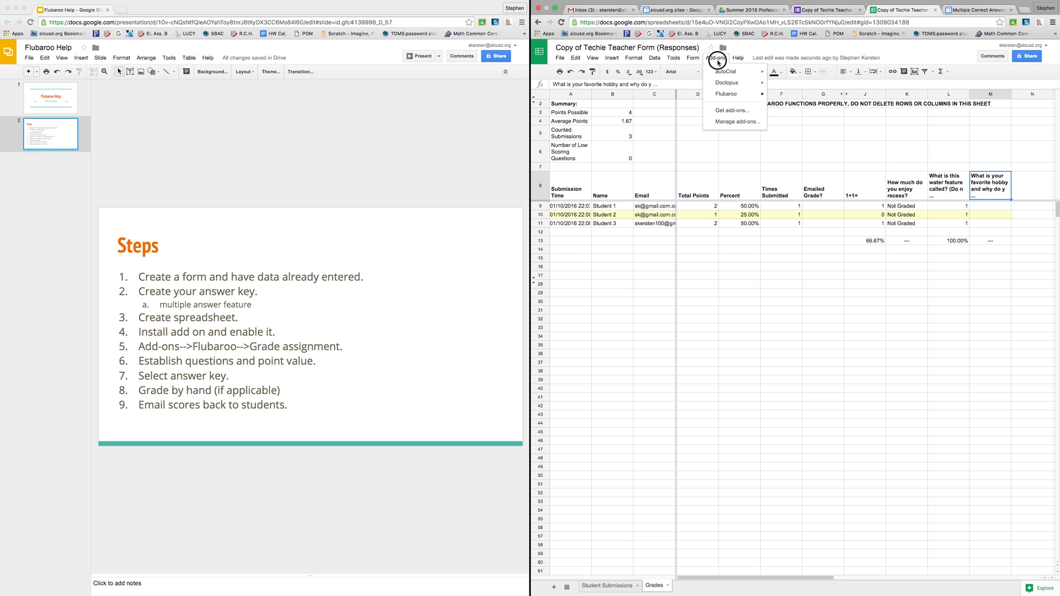
Step: Launch Flubaroo's Grade Questions by Hand for the favourite hobby question
left_click(717, 59)
left_click(717, 59)
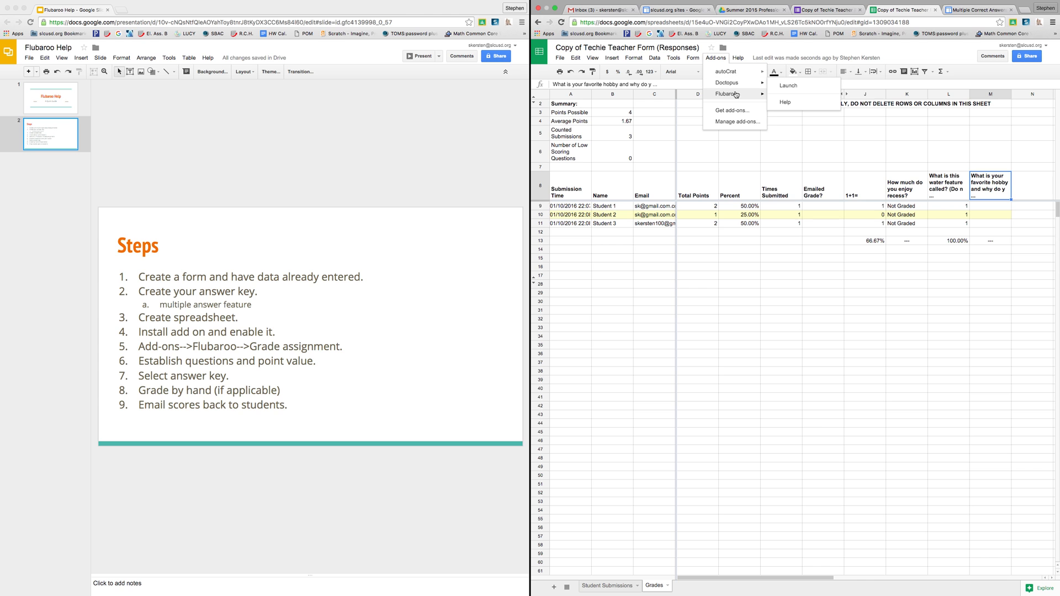
mouse_move(737, 95)
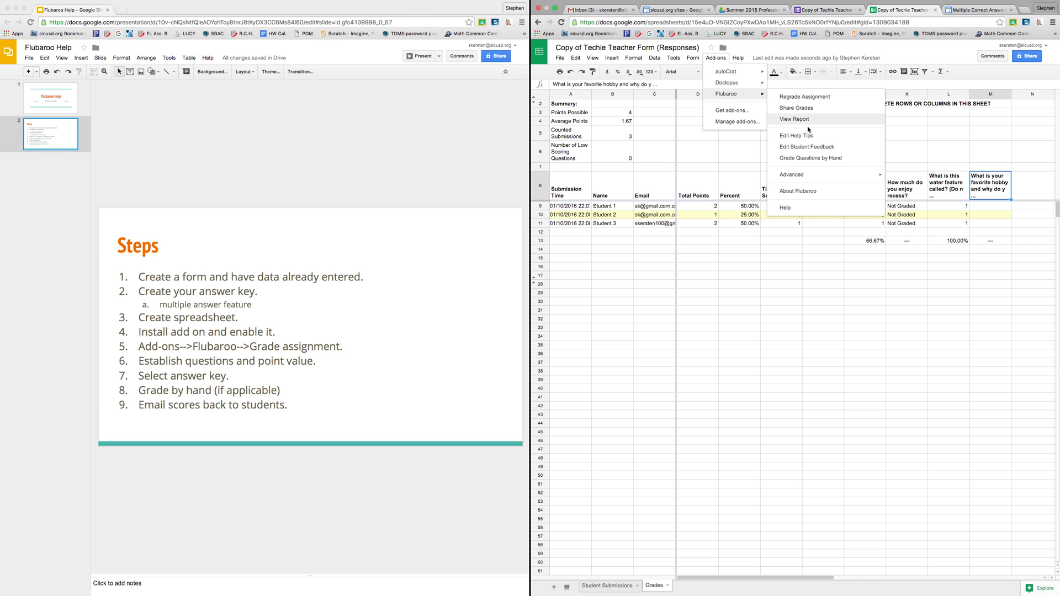
left_click(851, 160)
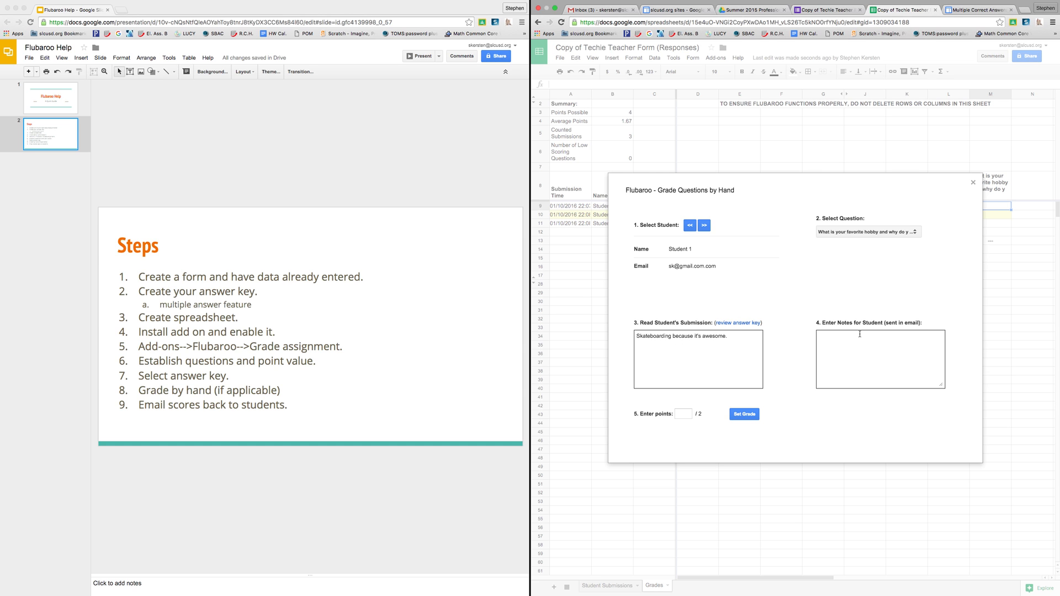
Step: Give Student 1 2 points on the hobby answer and advance to Student 2
left_click(882, 343)
left_click(684, 411)
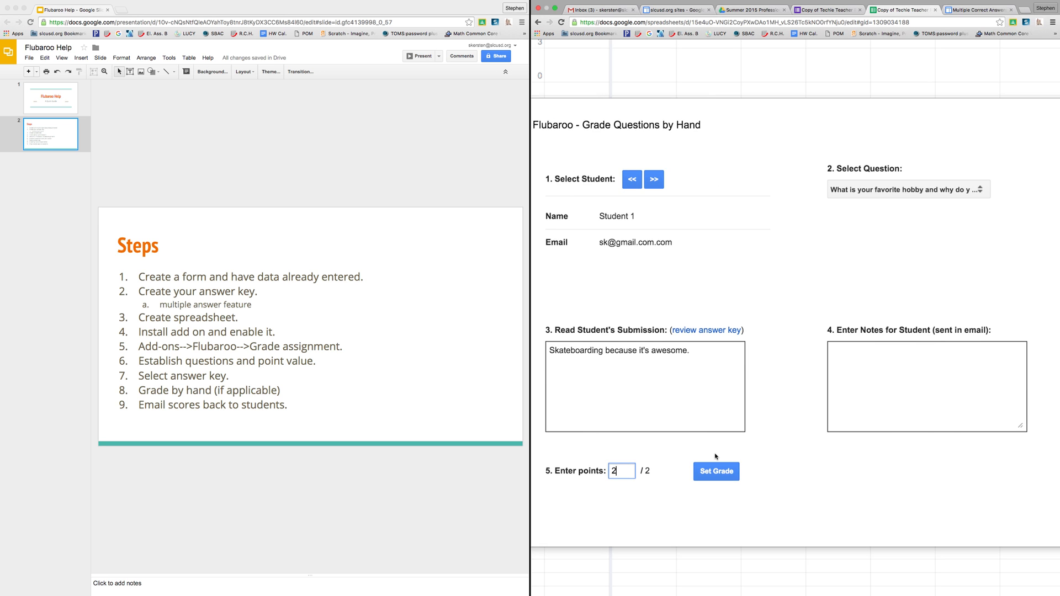
left_click(748, 414)
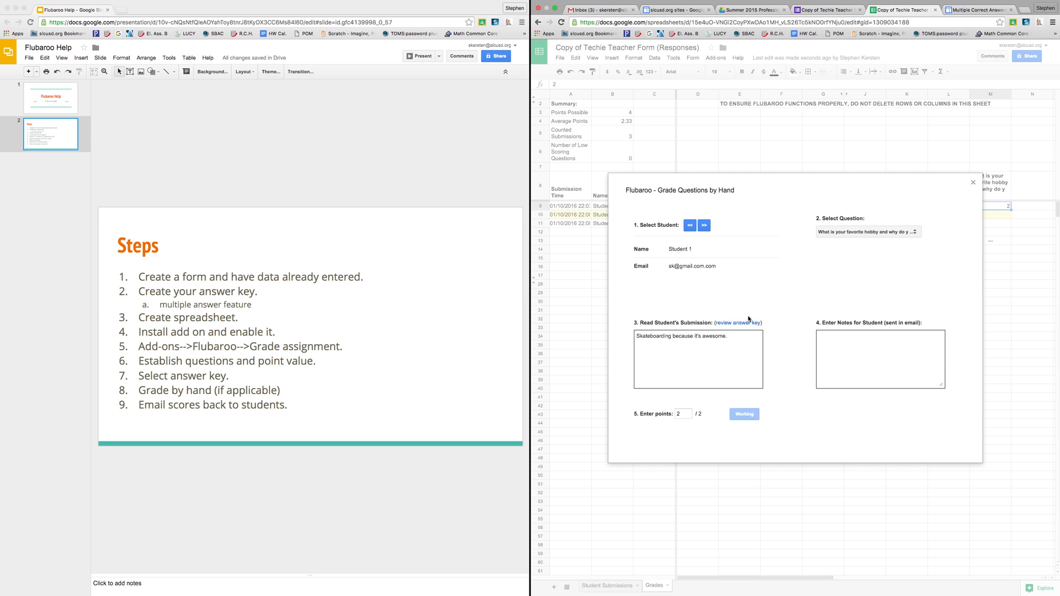
left_click_drag(632, 213, 699, 214)
left_click(714, 214)
left_click(704, 233)
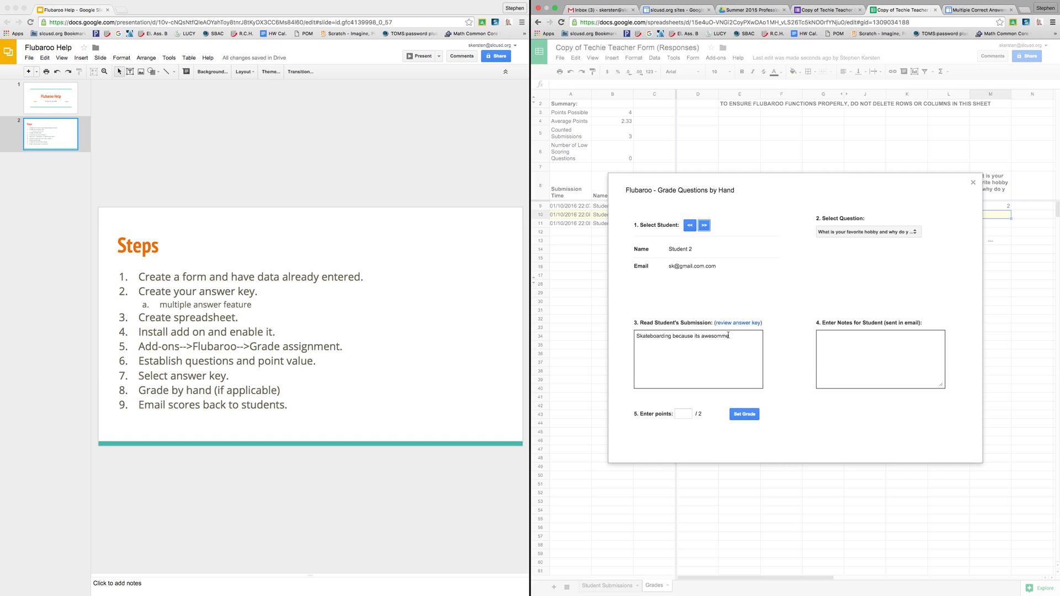
Step: Grade Student 2 at 1.25 points with the note 'Use spellcheck and punctuation', then advance to Student 3
left_click(837, 340)
type("Use spellcheck and punctuation.")
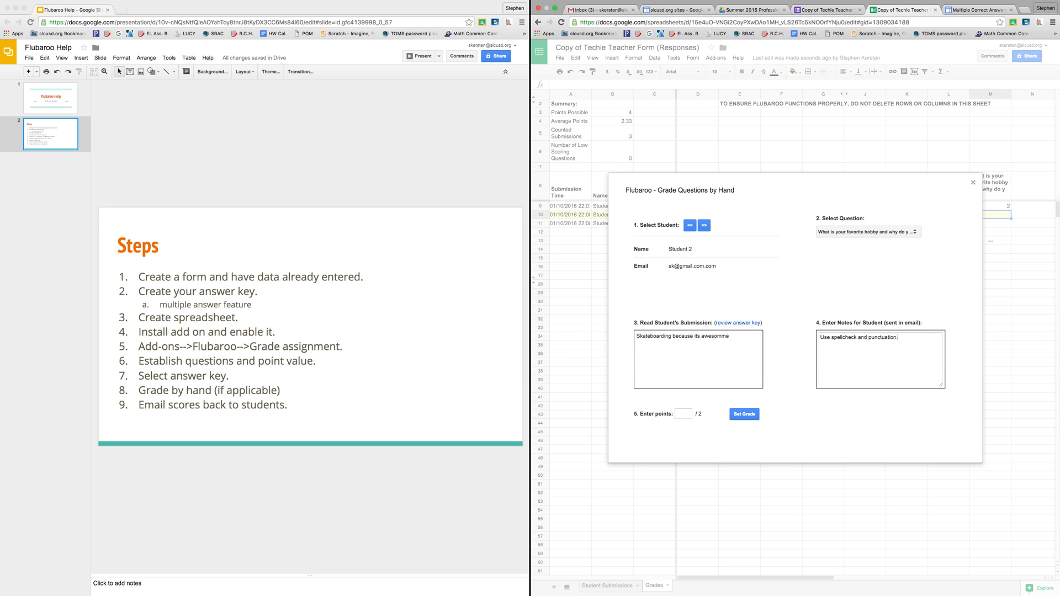
left_click(687, 412)
left_click(743, 414)
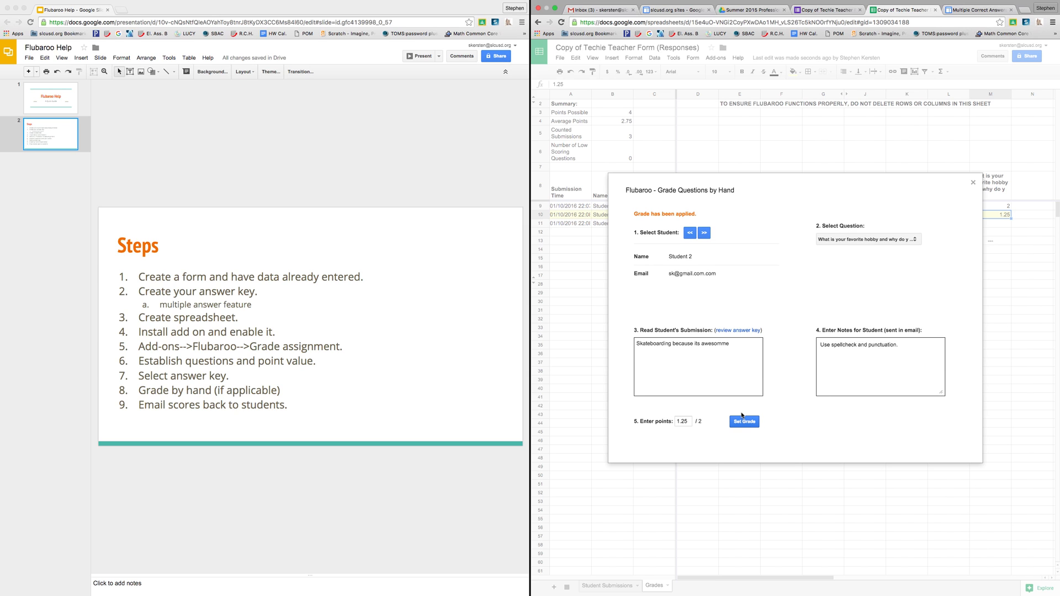
left_click(704, 233)
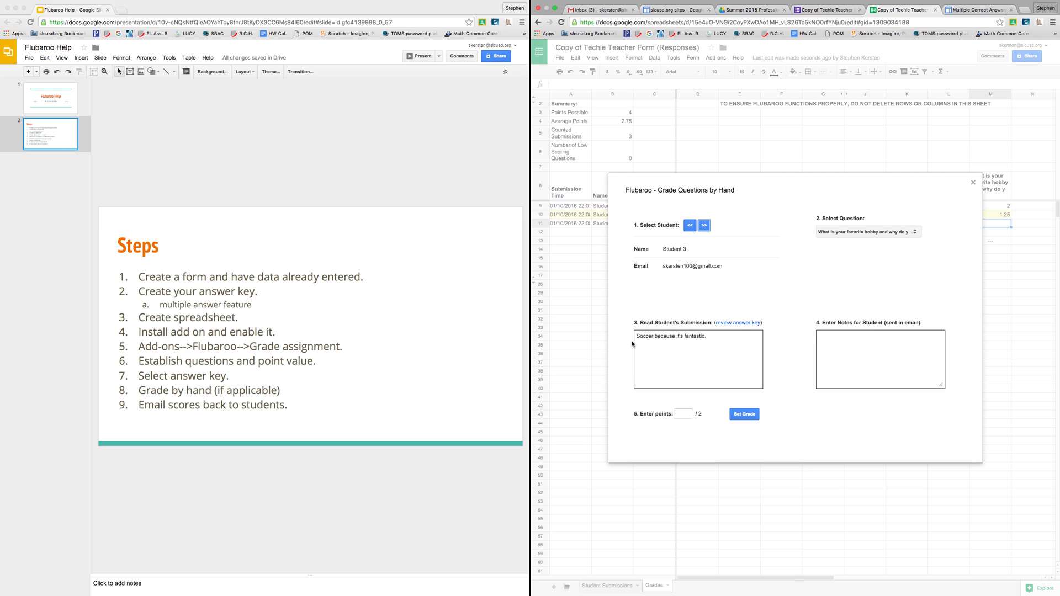
Step: Grade Student 3 at 2 points with the note 'Wonderful answer', then close the hand-grading window
left_click(834, 359)
type("Wonderful answer.")
left_click(683, 413)
left_click(744, 414)
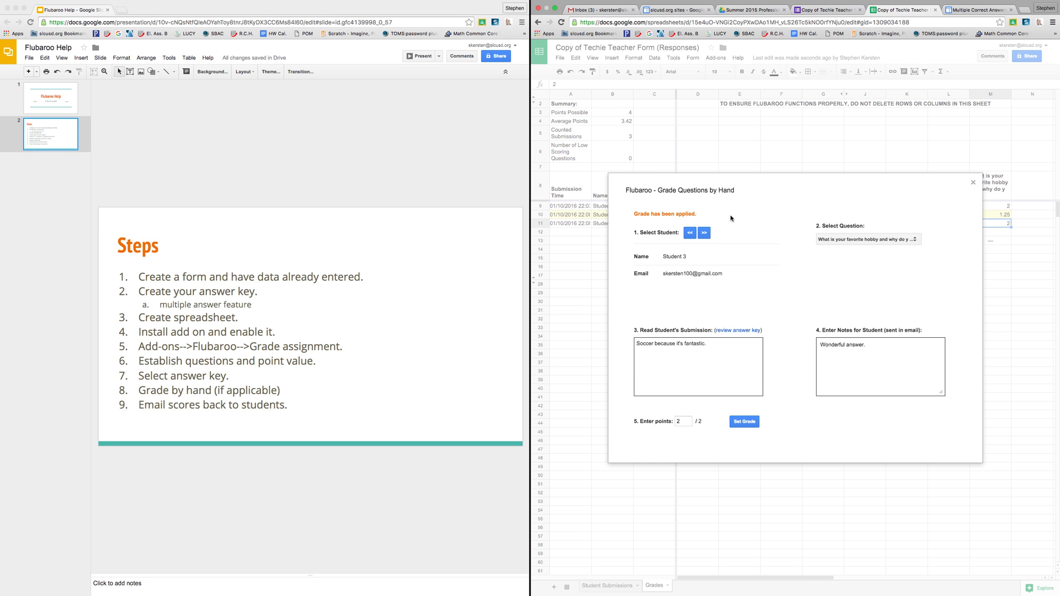
left_click(973, 183)
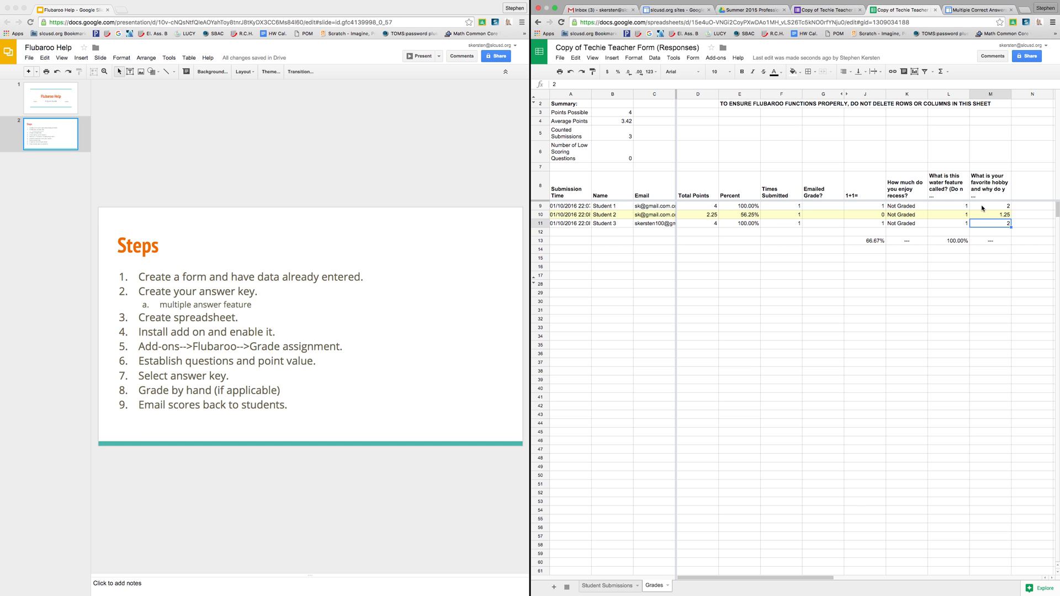
left_click_drag(984, 207, 984, 224)
left_click(624, 124)
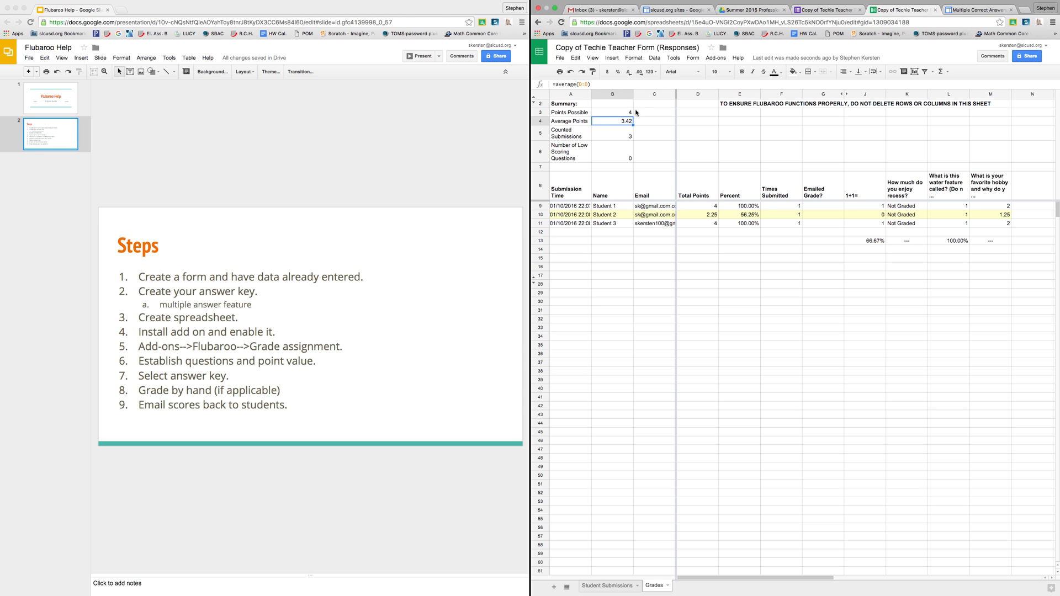
left_click(952, 241)
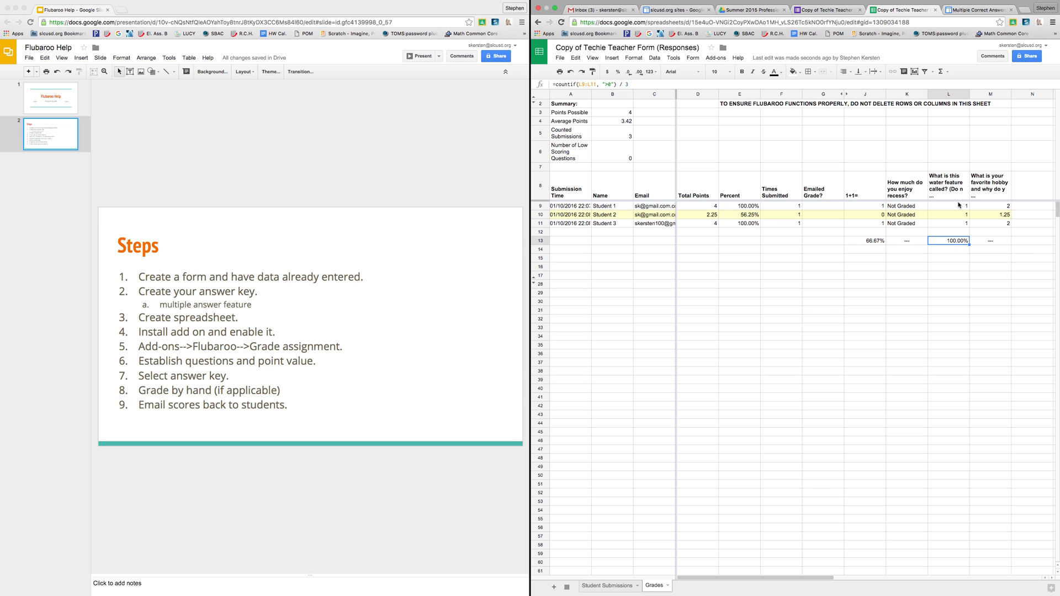
left_click_drag(951, 207, 951, 227)
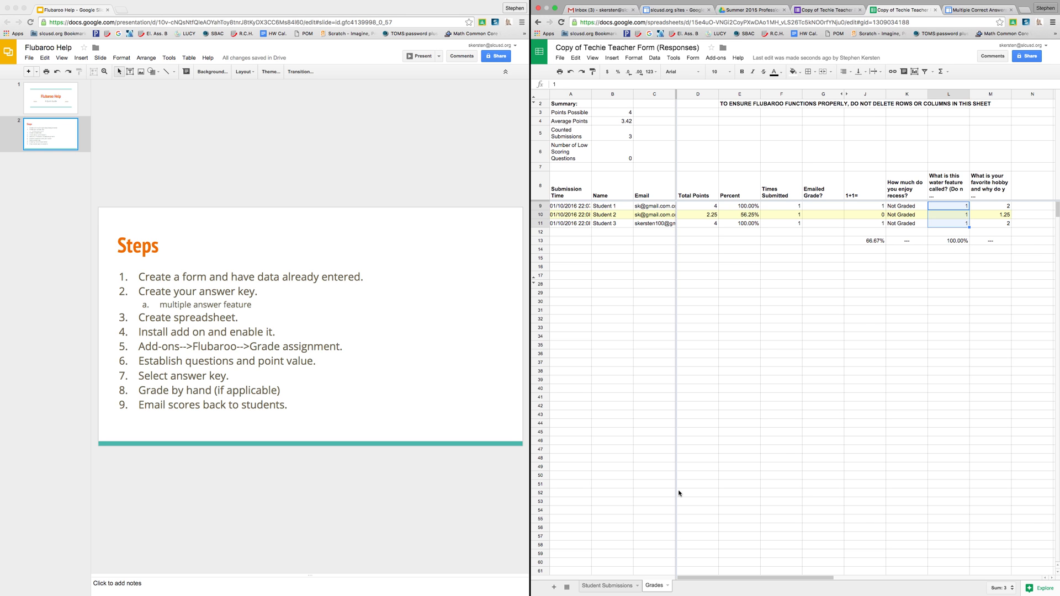
left_click(602, 586)
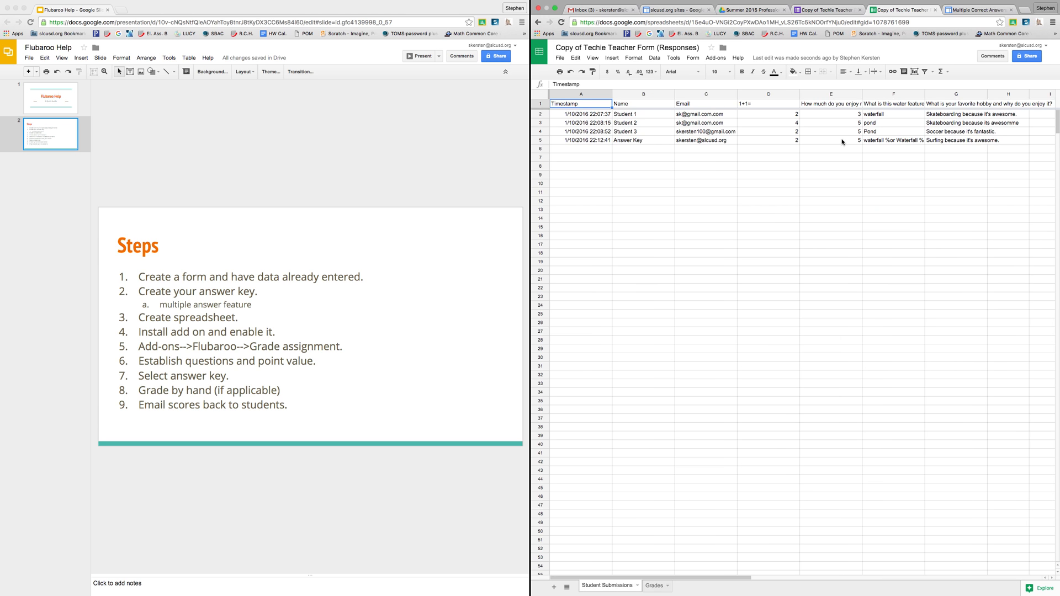
left_click(882, 117)
left_click(880, 124)
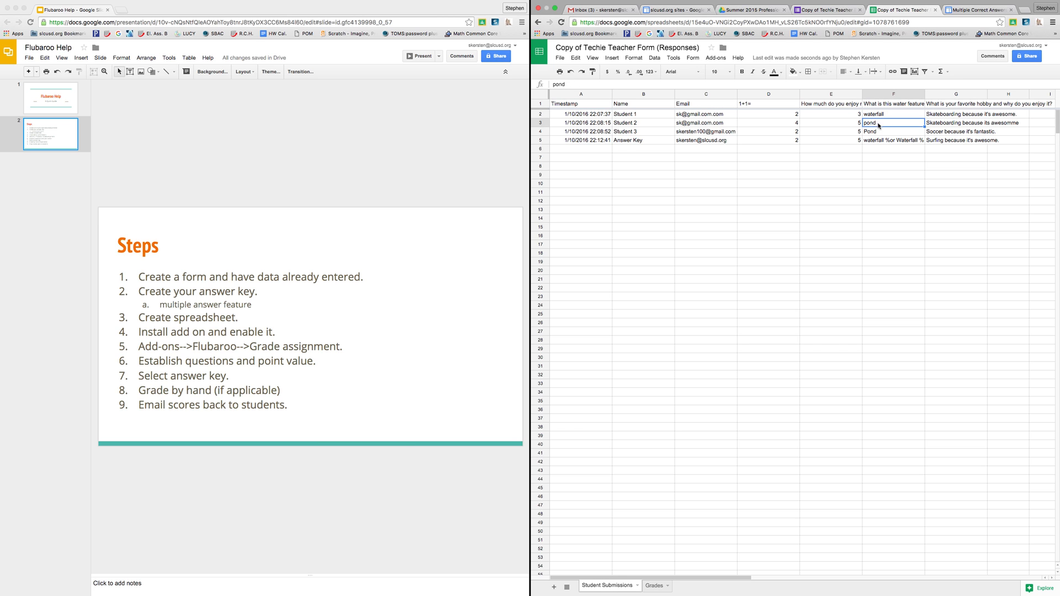
left_click(876, 133)
left_click(872, 142)
left_click(874, 134)
left_click(875, 124)
left_click(880, 140)
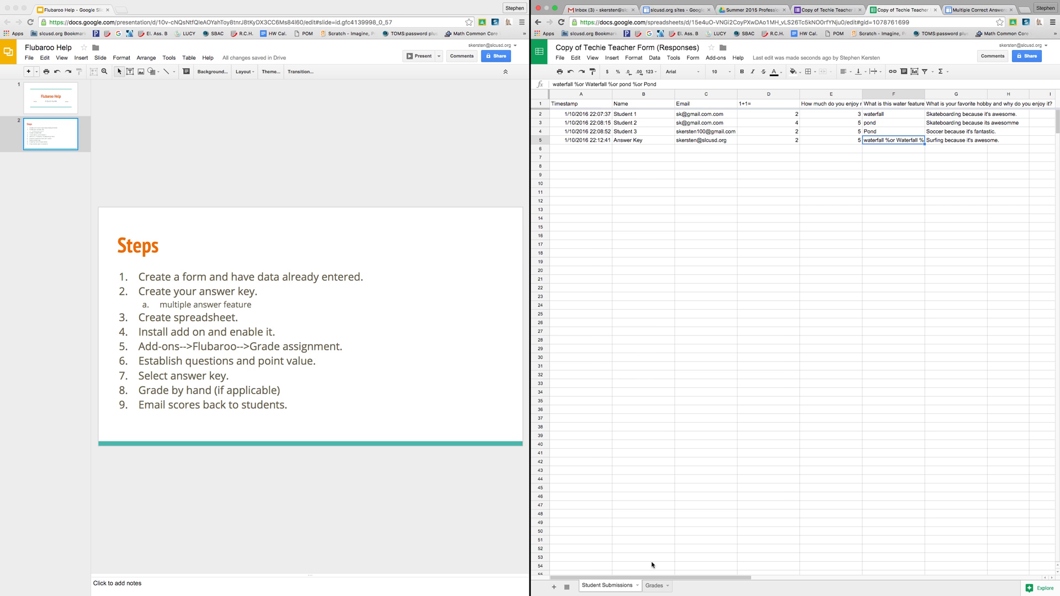
left_click(653, 586)
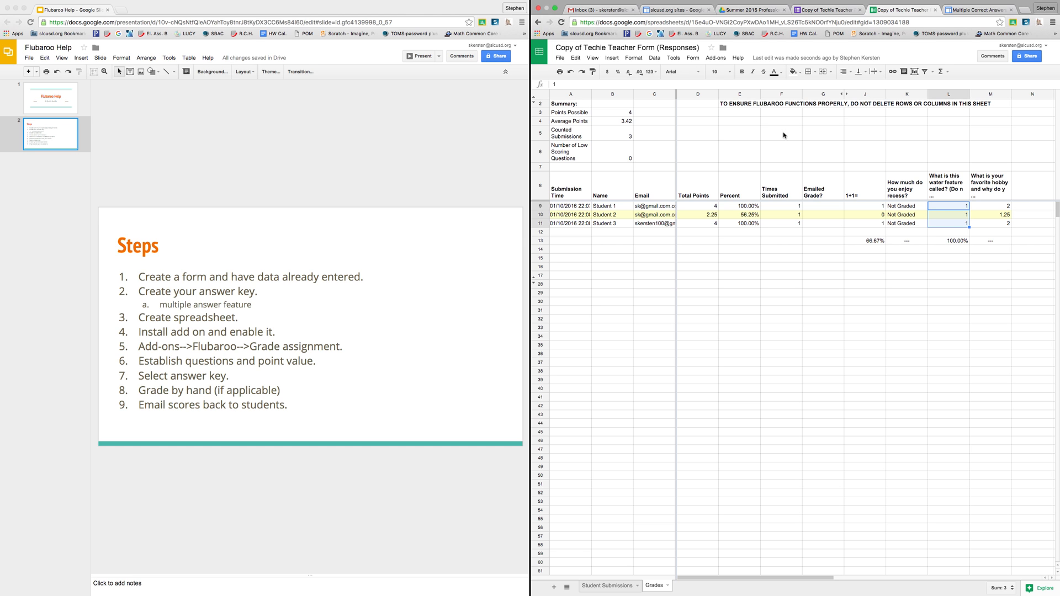
Step: Start Flubaroo's Share Grades, keeping Email as the address question and sharing via email
left_click(724, 62)
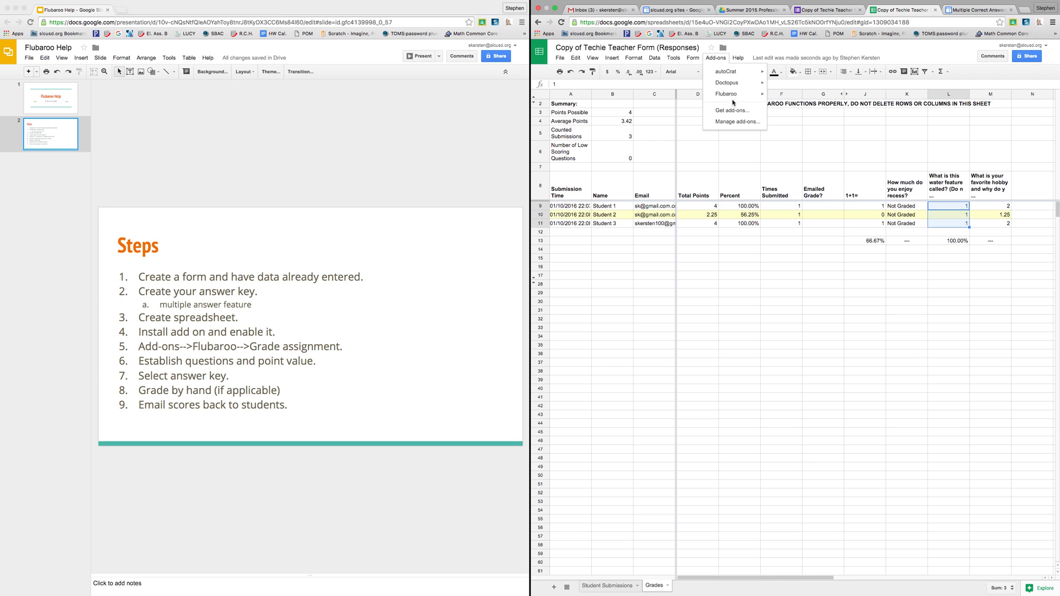
mouse_move(736, 98)
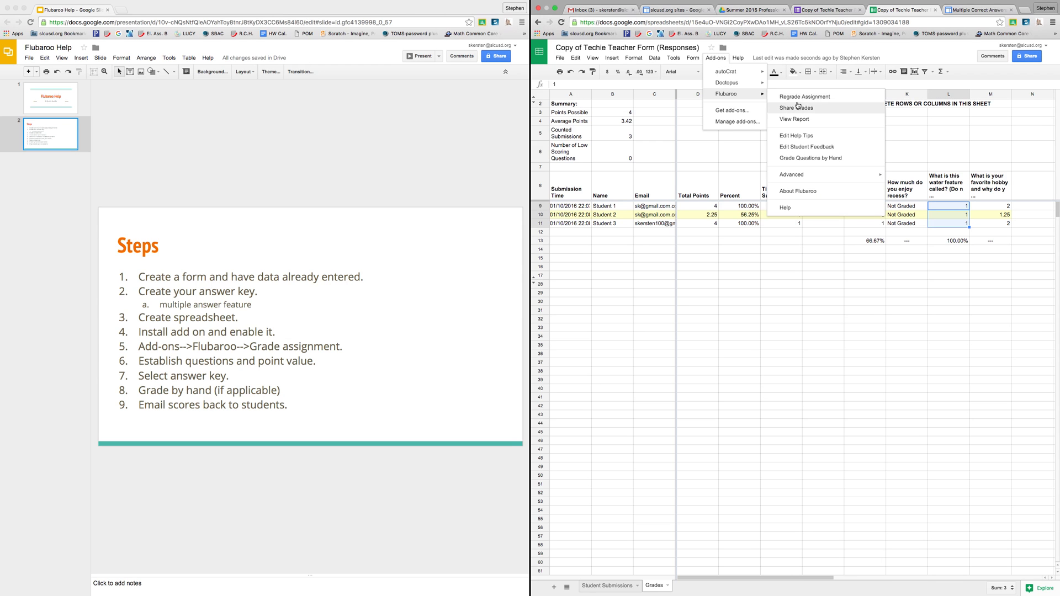
left_click(834, 109)
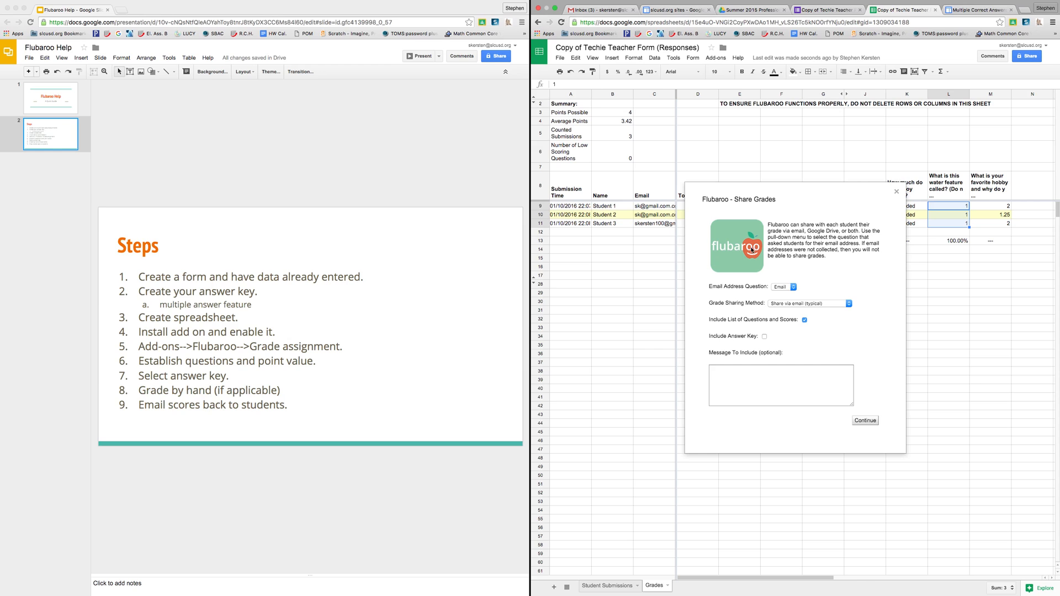
left_click(776, 288)
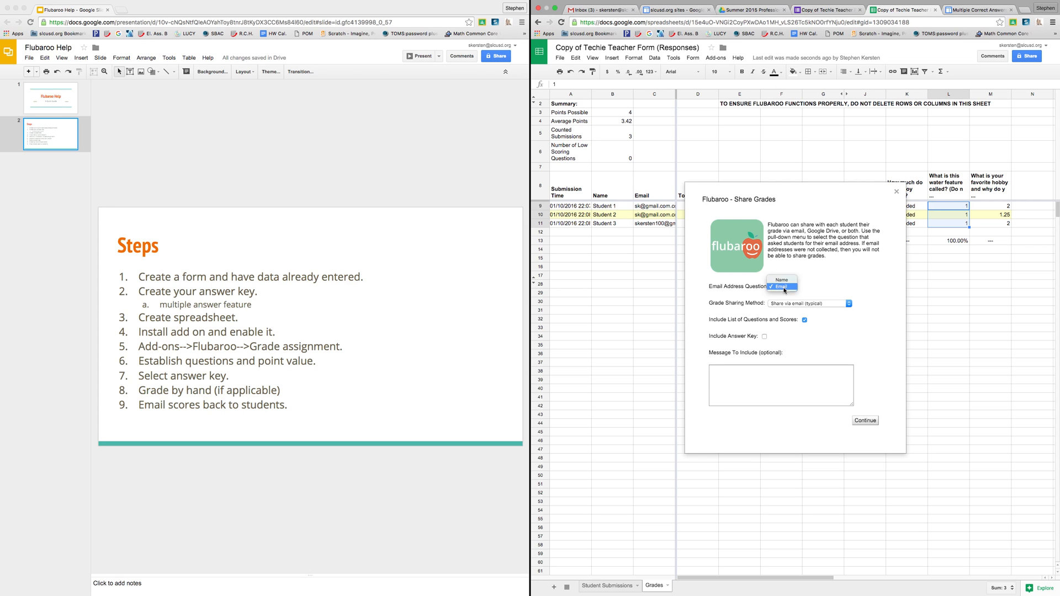
left_click(788, 289)
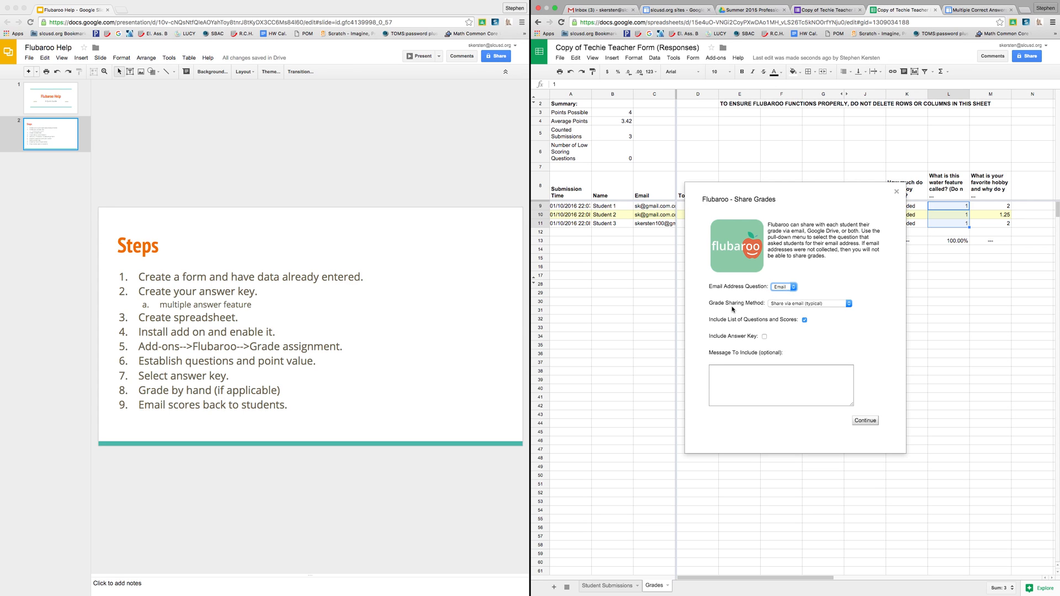
left_click(811, 304)
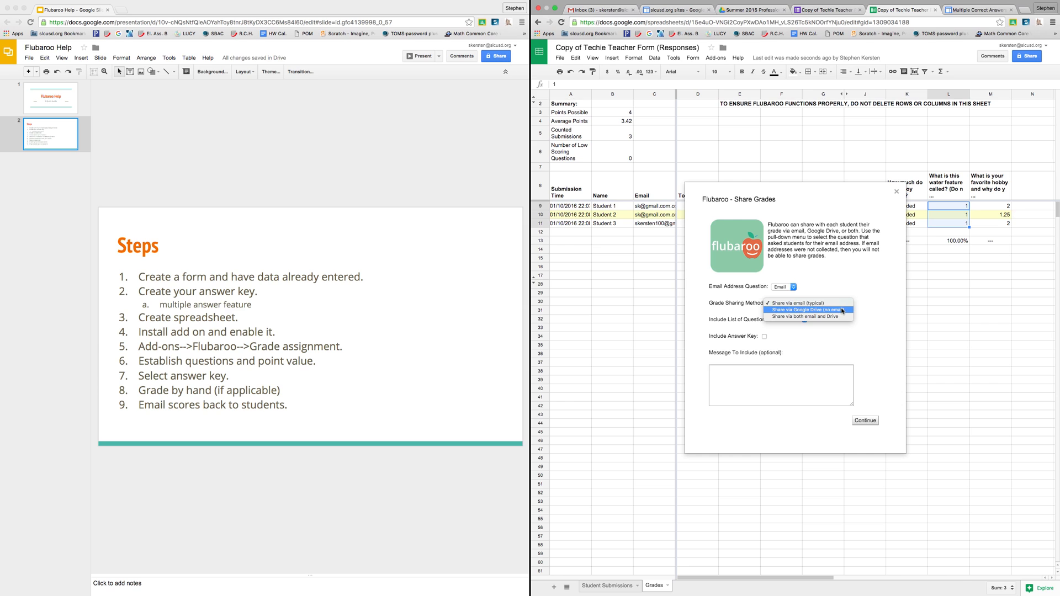
left_click(829, 304)
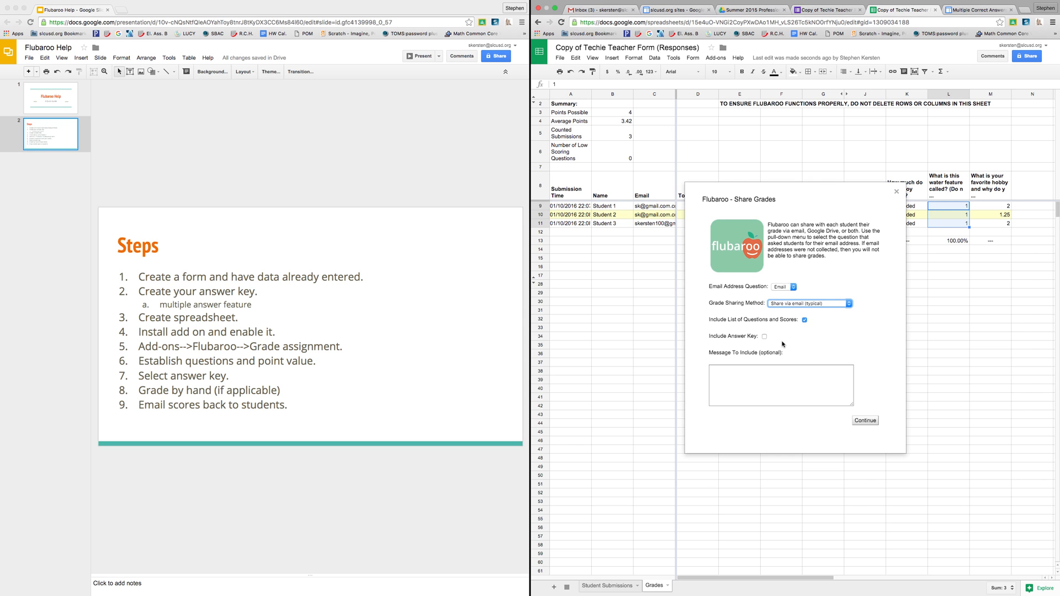
Step: Include the answer key, add the message 'Great job students', and send the grades
left_click(764, 336)
left_click(796, 372)
type("Great ")
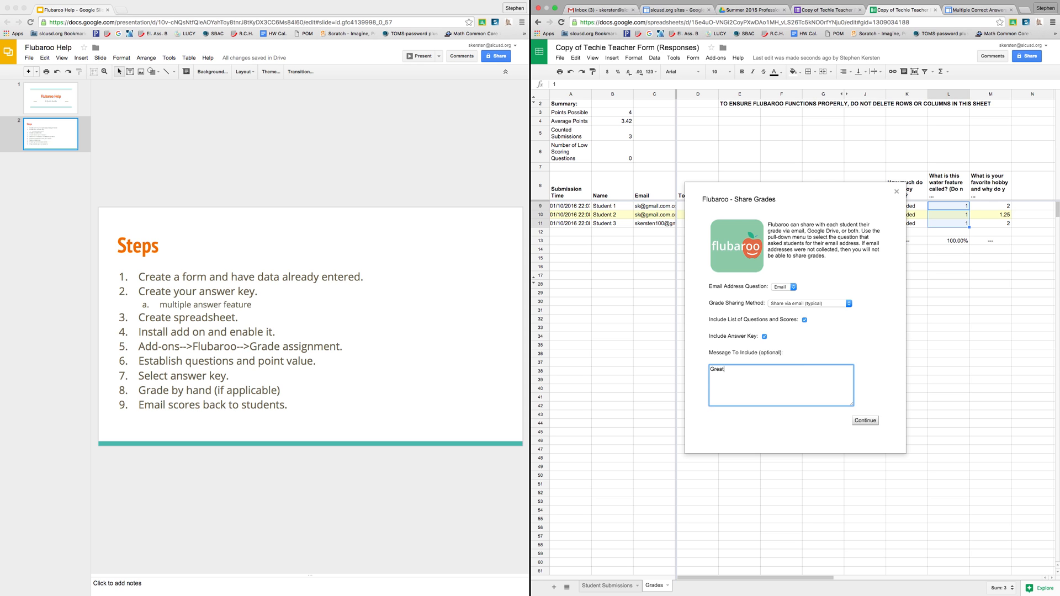
type("job students!")
left_click(861, 421)
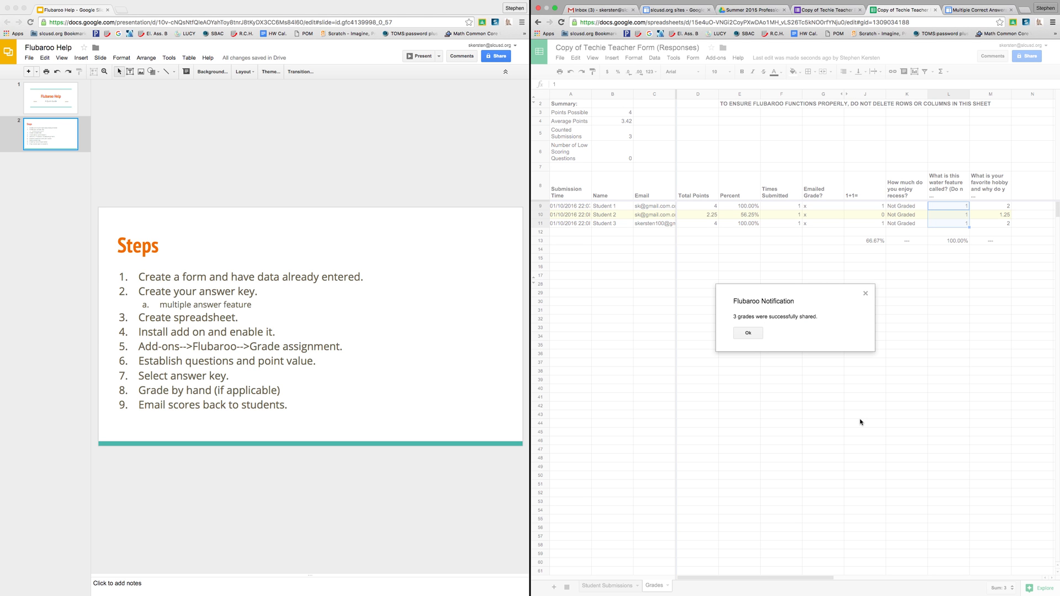
Step: Dismiss the sharing notice and confirm each student is marked under Emailed Grade?
left_click(753, 335)
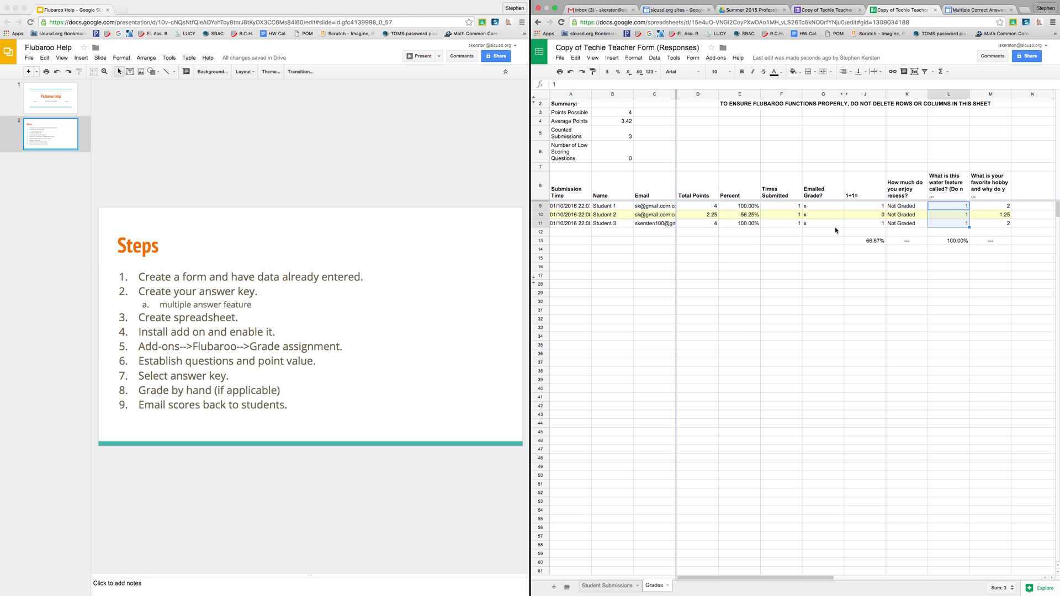
left_click(822, 206)
left_click(823, 186)
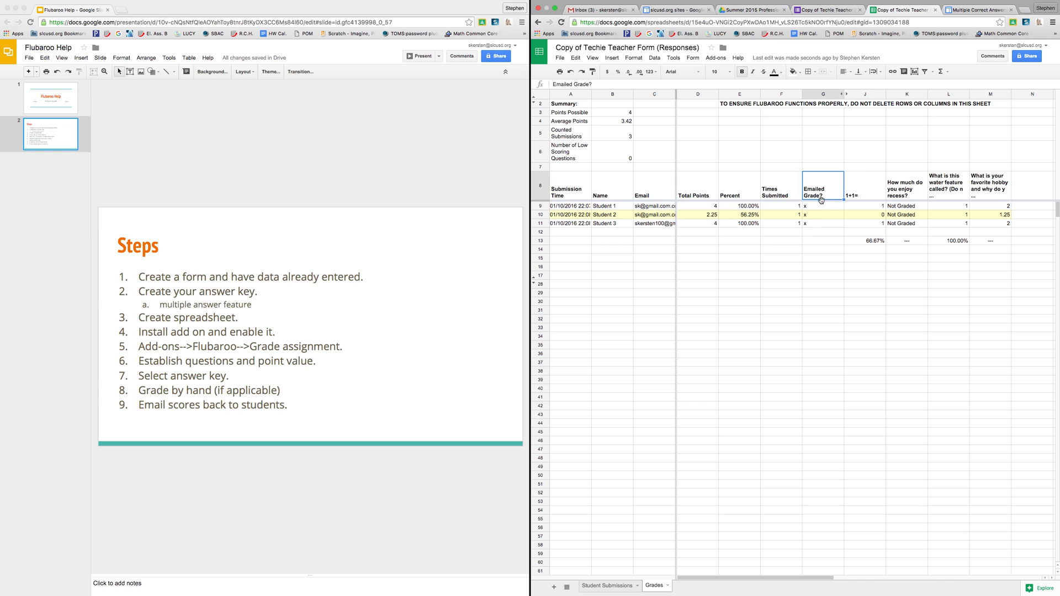
left_click(820, 215)
left_click(812, 226)
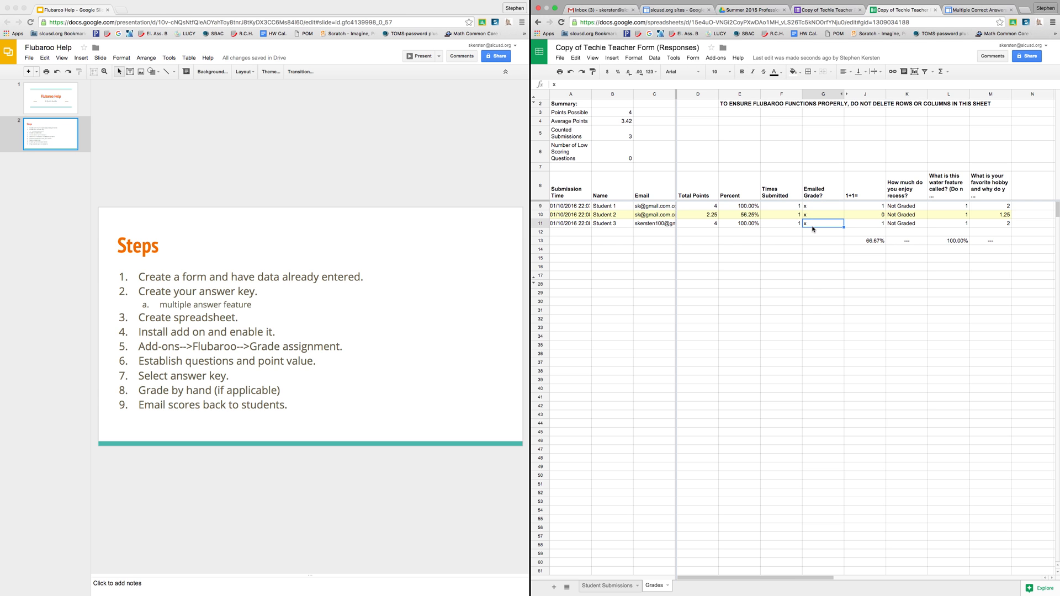
Step: Remove the duplicated ending from Student 2's email address in C10
left_click(666, 214)
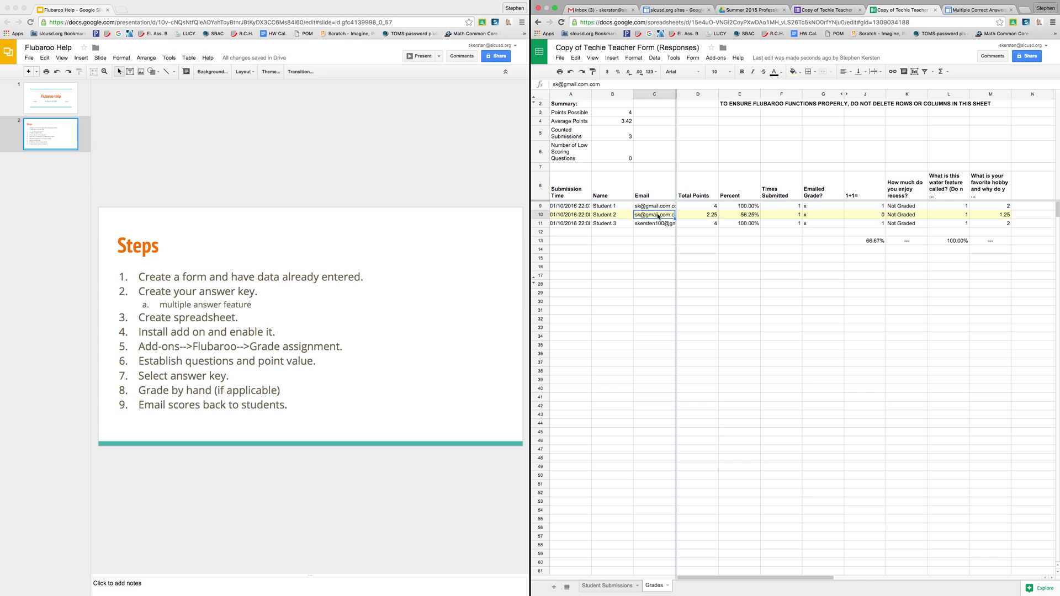
double_click(660, 215)
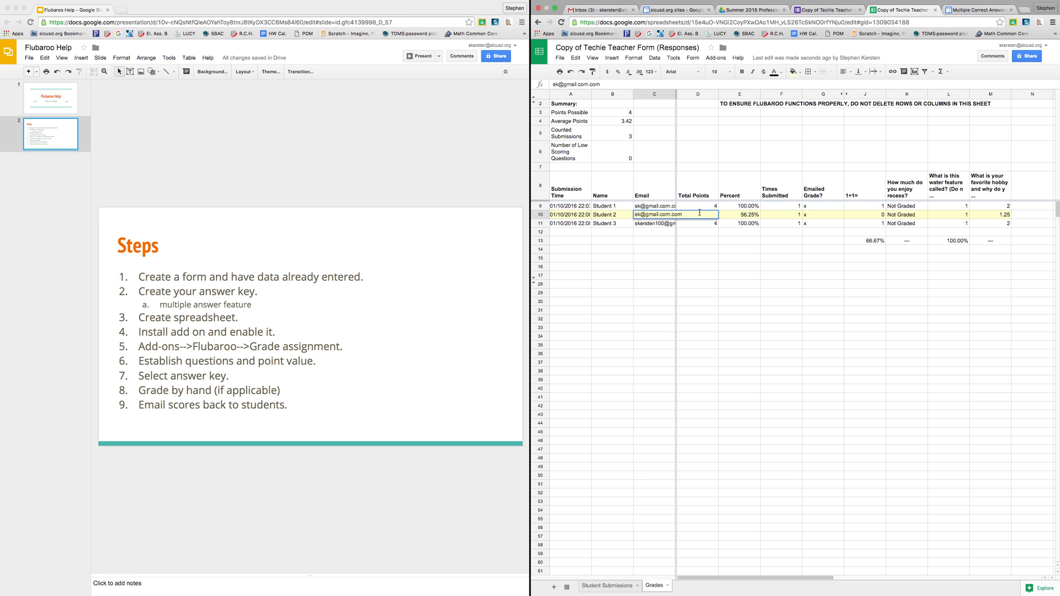
key("BackSpace")
key("BackSpace")
left_click(678, 249)
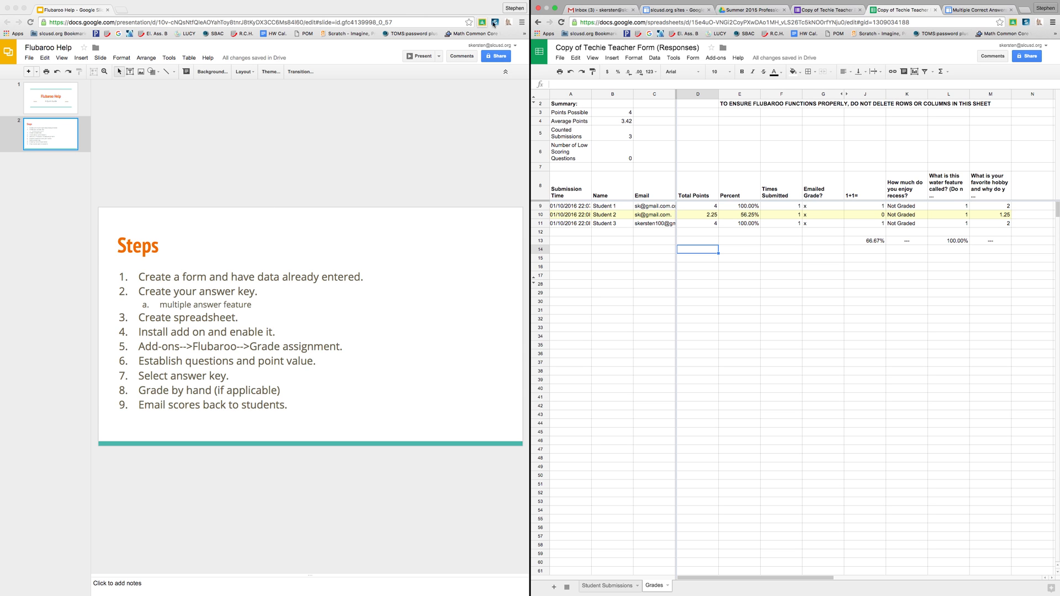
mouse_move(548, 2)
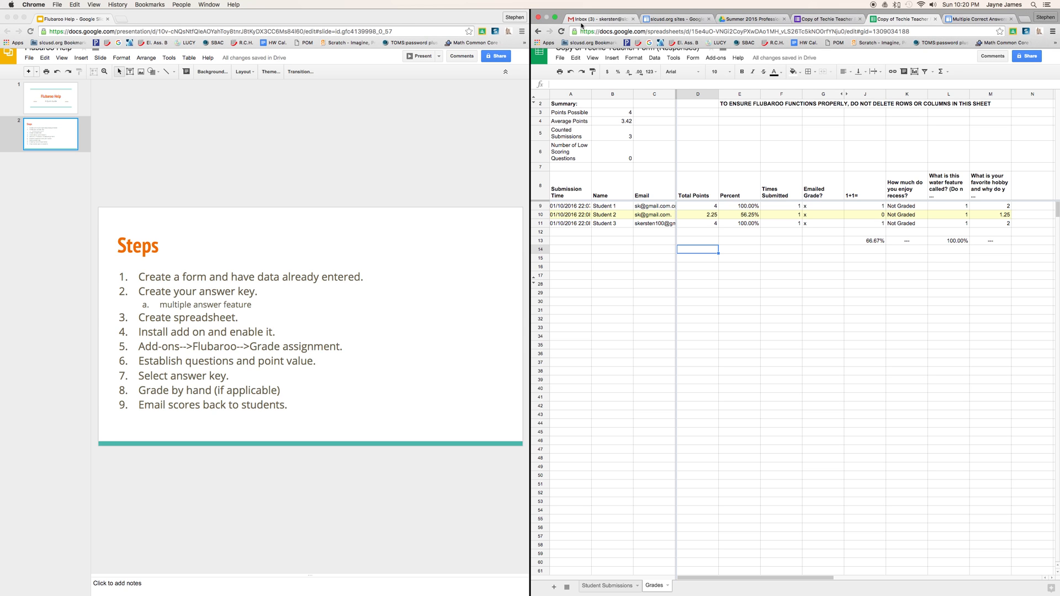
Step: Open the 'Record of grades emailed' message in the teacher's Gmail inbox
left_click(587, 20)
left_click(550, 108)
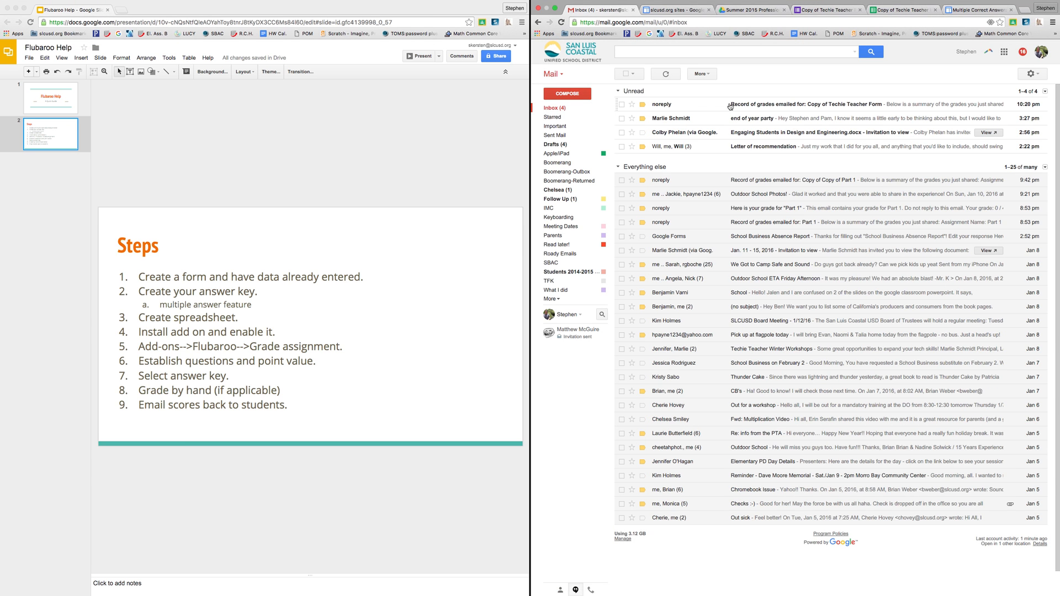
left_click(723, 105)
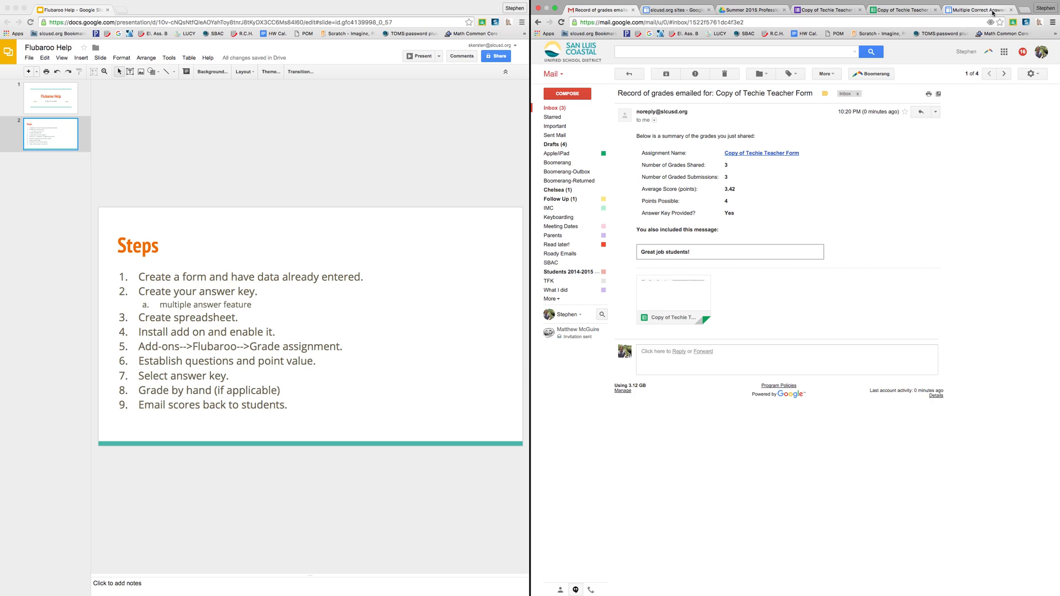
left_click(1053, 23)
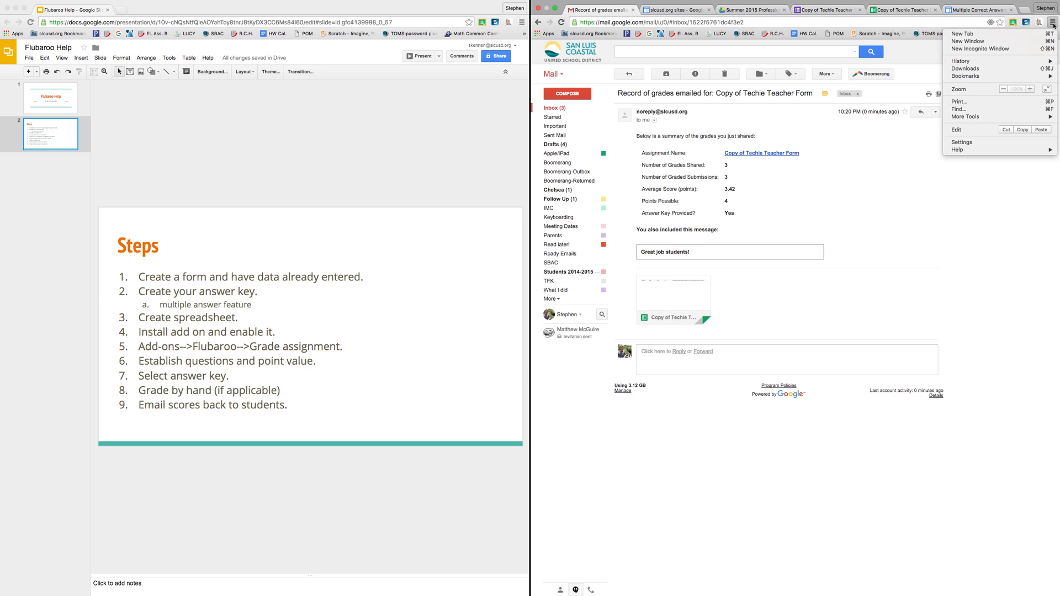
Step: Load google.com in a new incognito window
left_click(1032, 49)
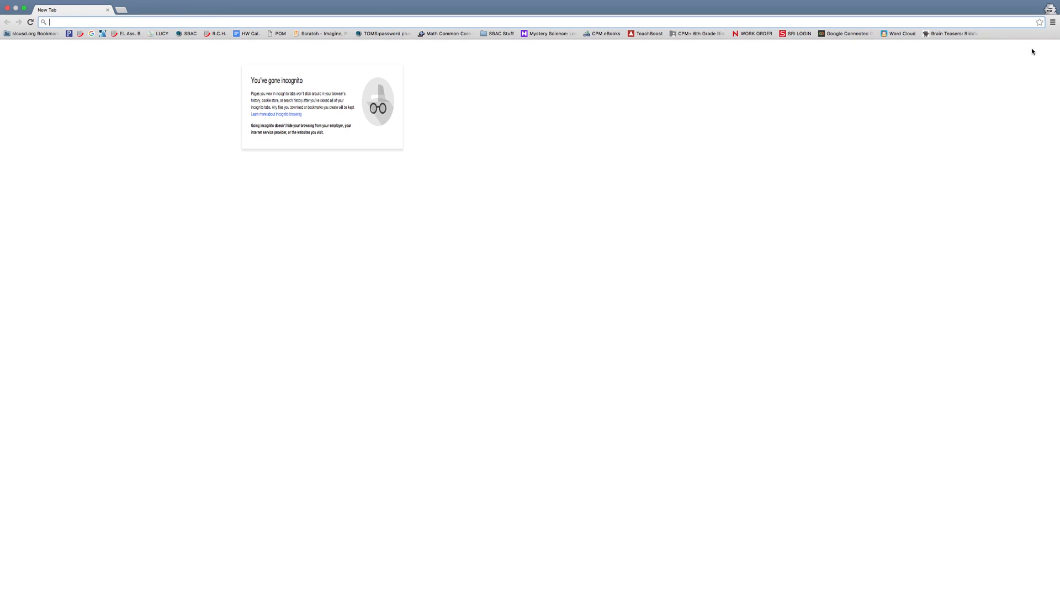
type("google.com")
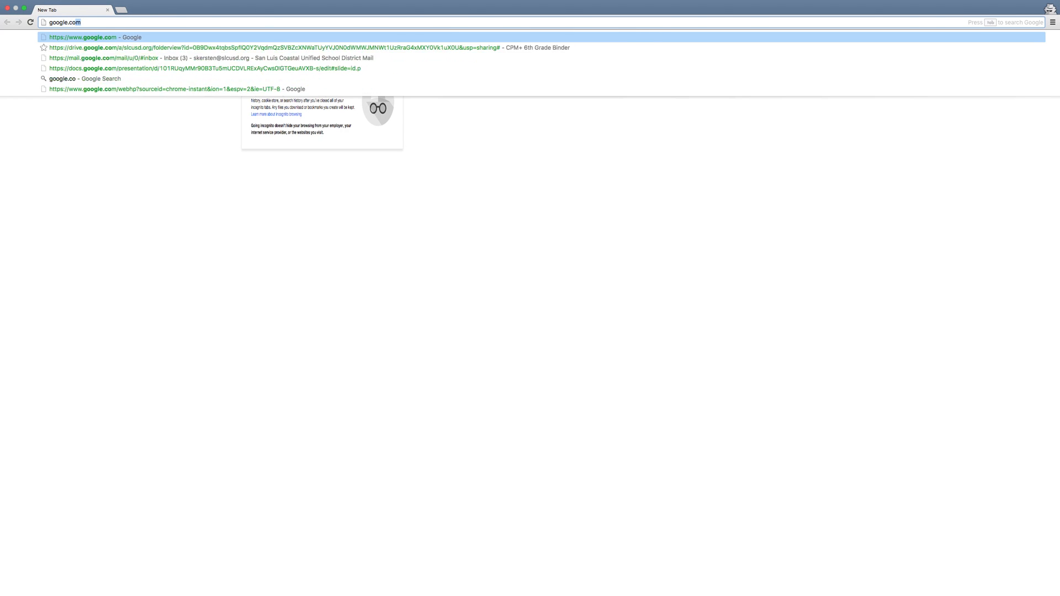
key("Return")
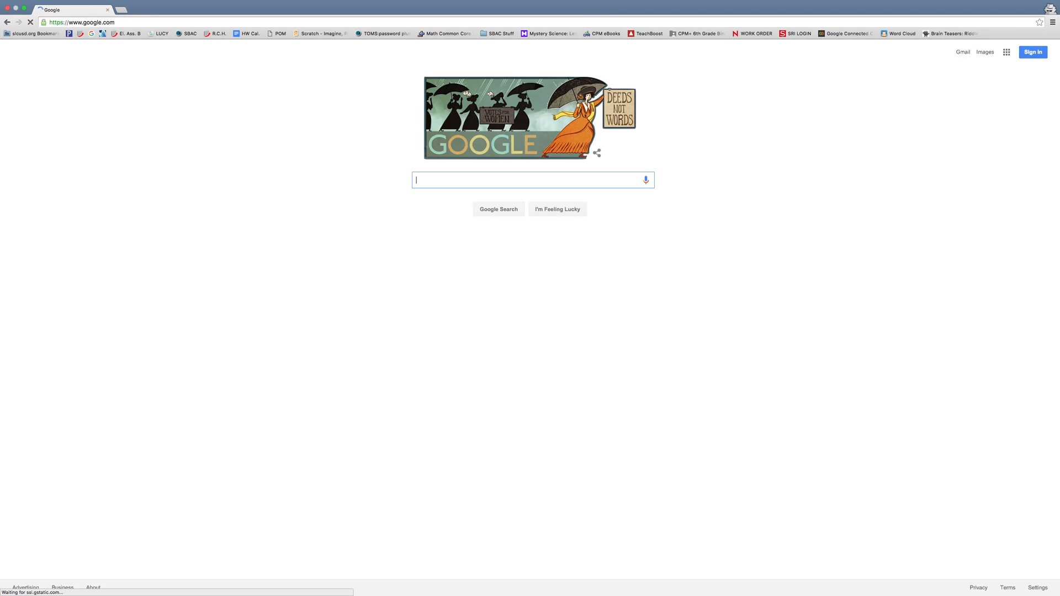
Step: Sign in with the student's email and password, then open Gmail from the apps grid
left_click(1030, 53)
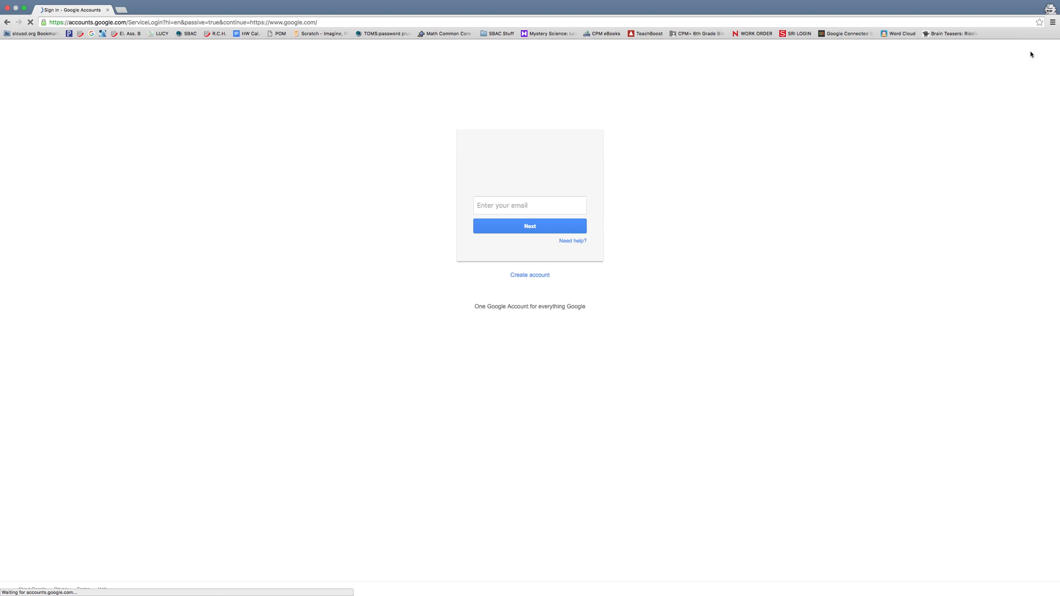
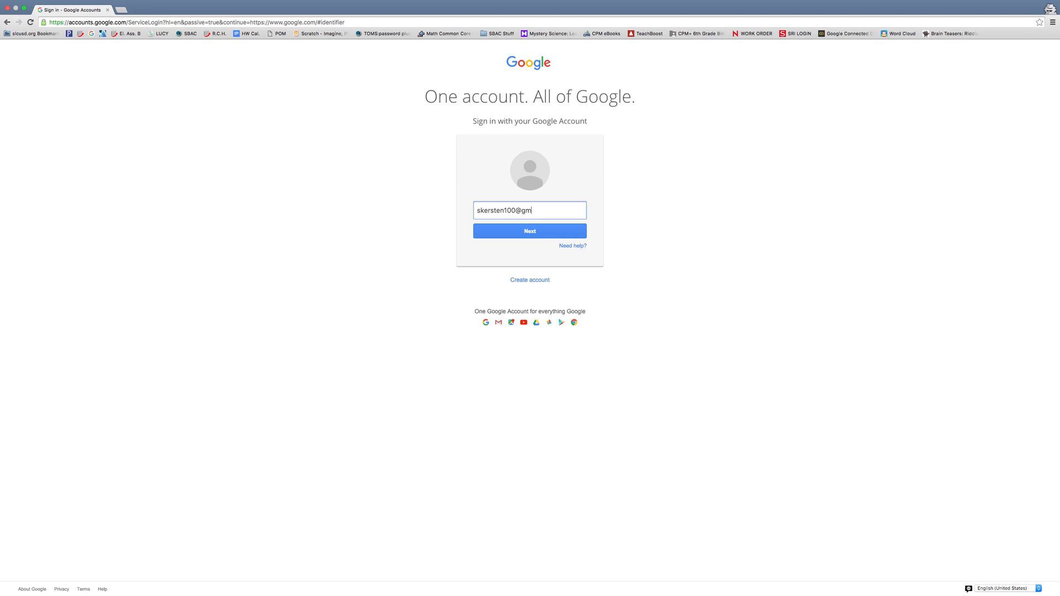
key("Return")
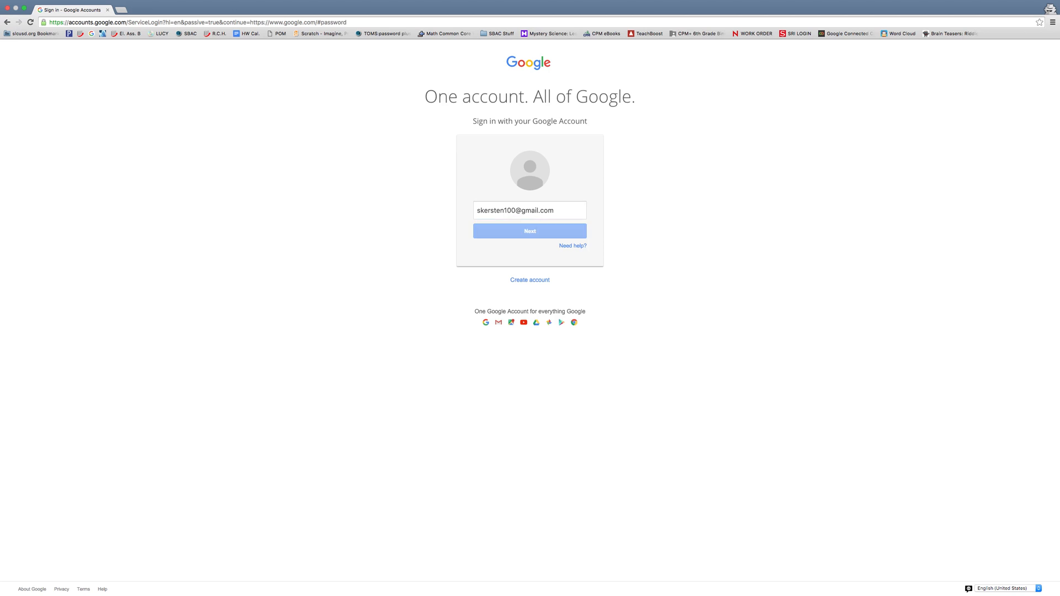
type("••••••••")
key("Return")
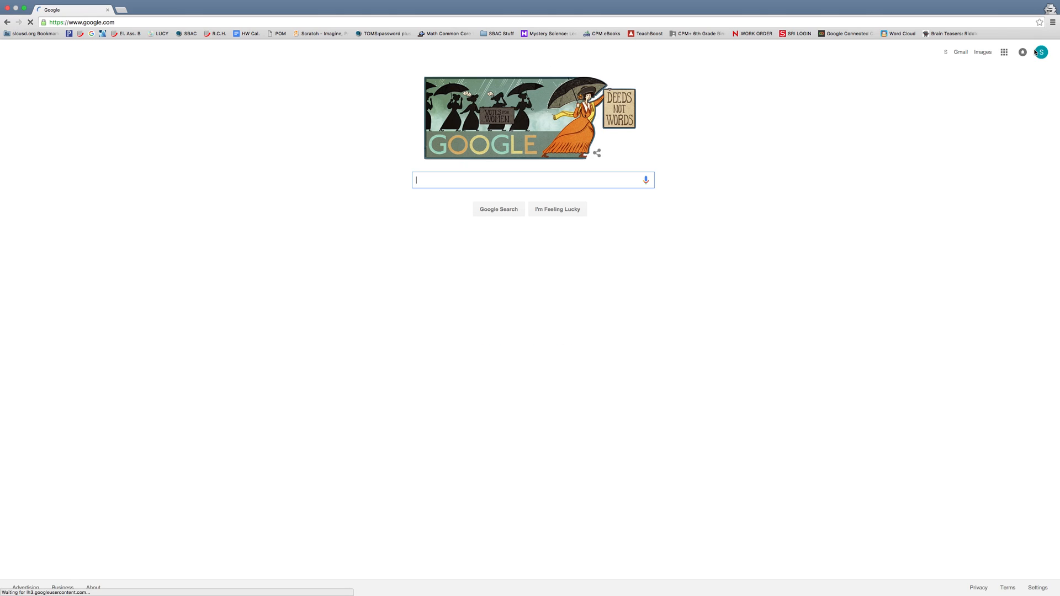
left_click(1005, 52)
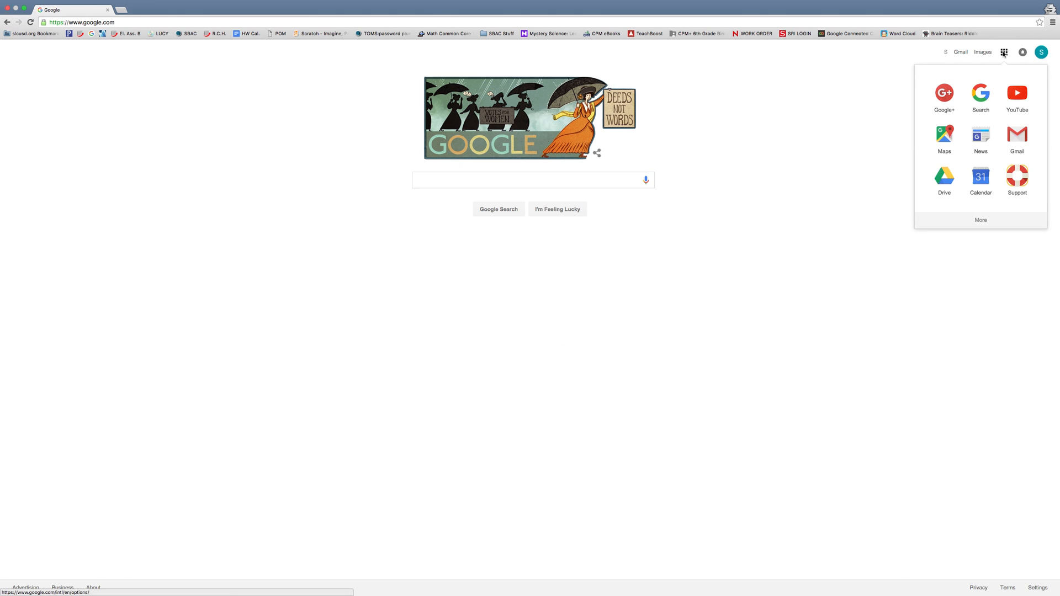
left_click(1017, 135)
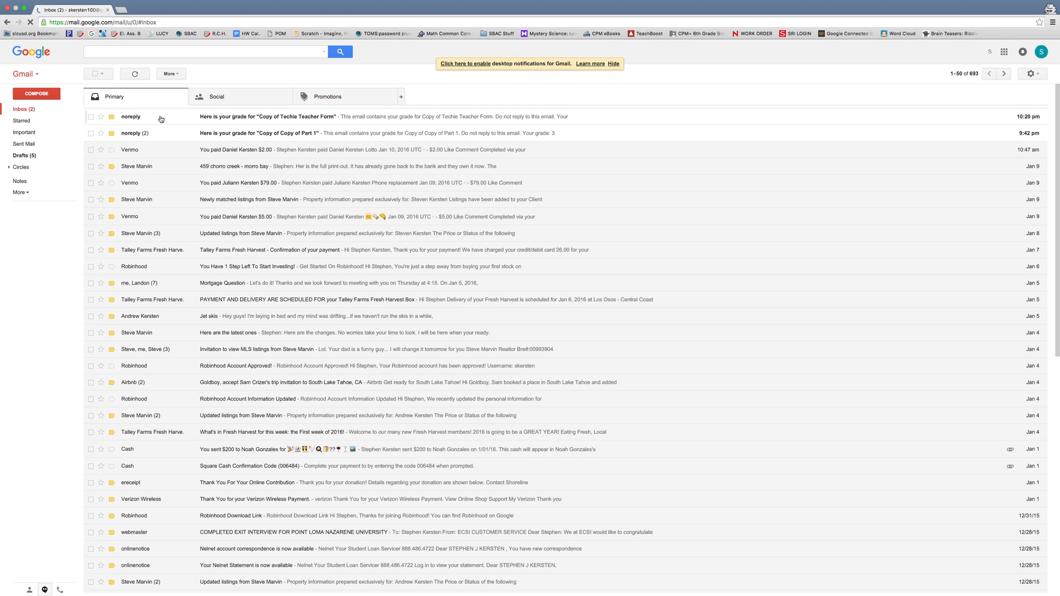
Step: Read the student's 4 / 4 grade email, including per-question results and instructor comments, then close the private window
left_click(158, 118)
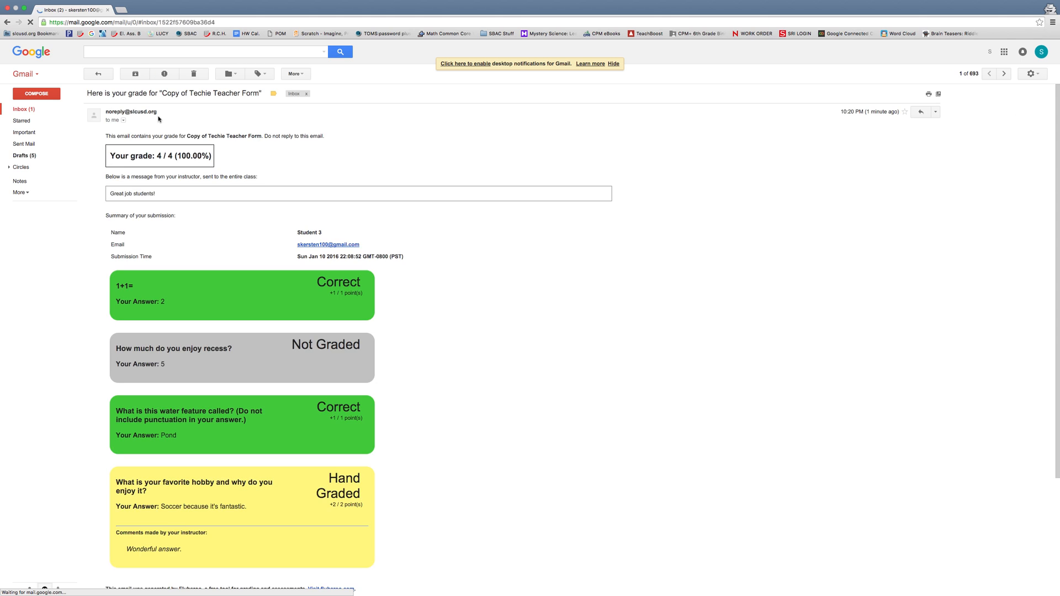
scroll(187, 239, "down", 2)
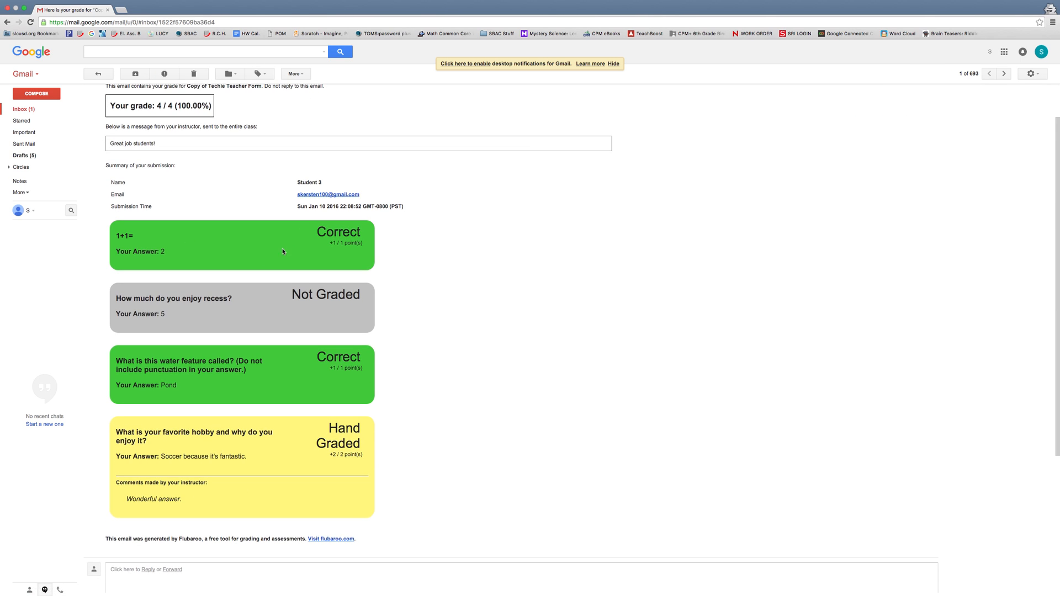
scroll(210, 303, "down", 3)
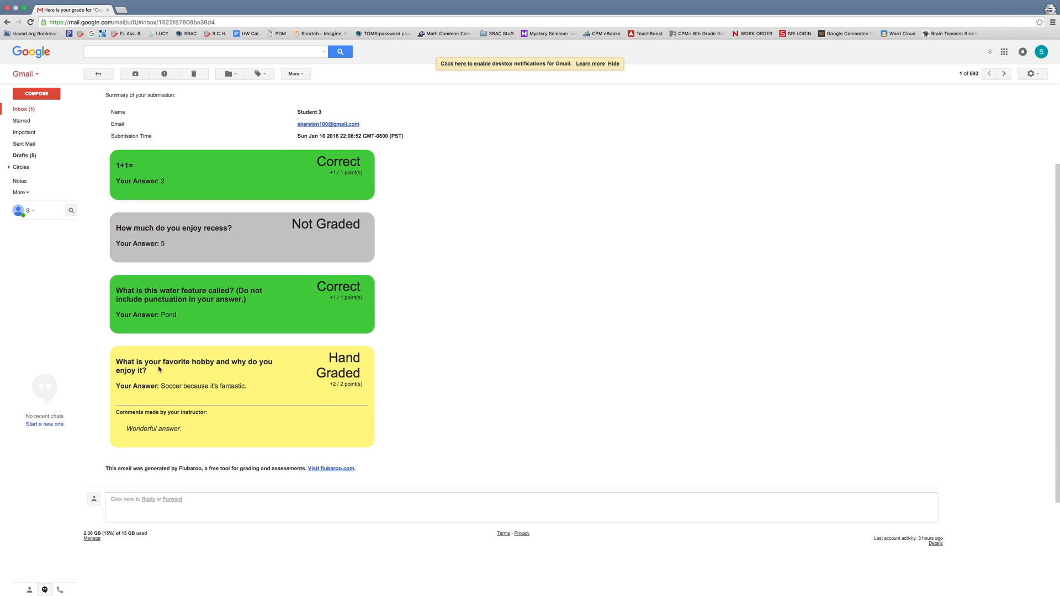
left_click_drag(120, 412, 196, 433)
scroll(170, 345, "down", 3)
scroll(174, 338, "up", 5)
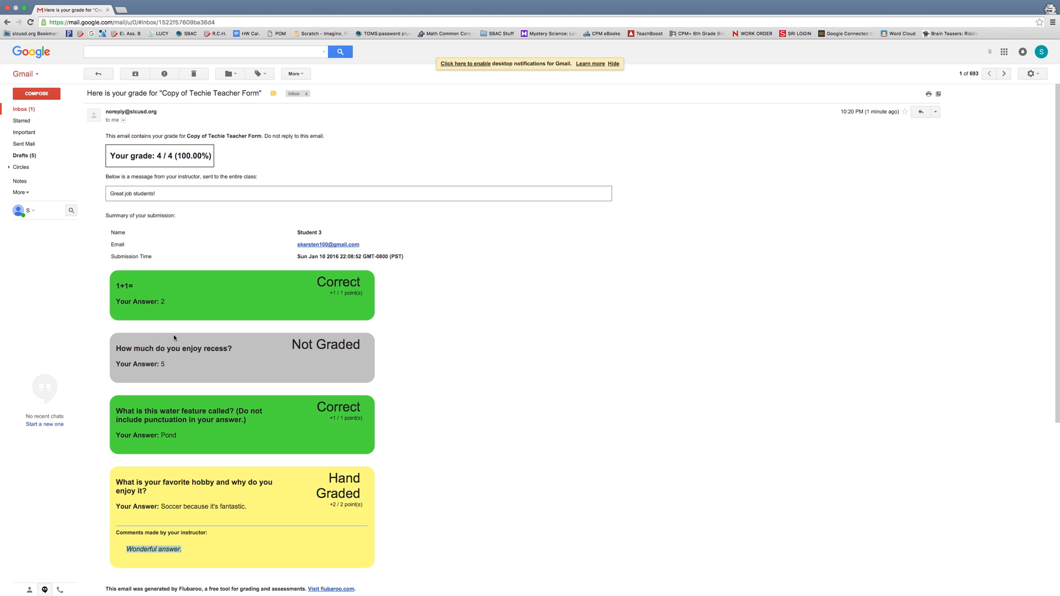
left_click(7, 8)
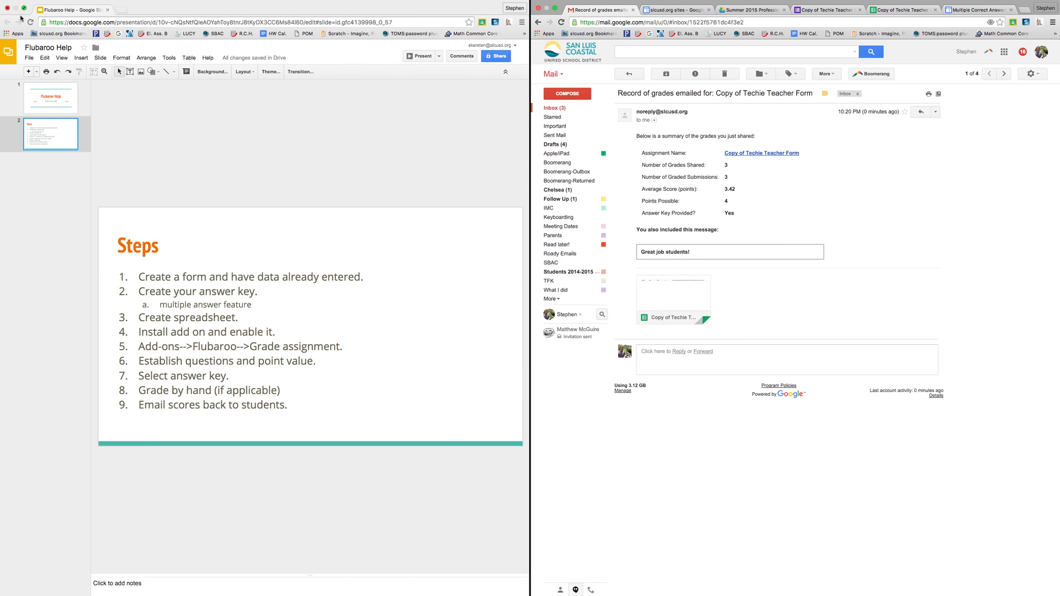